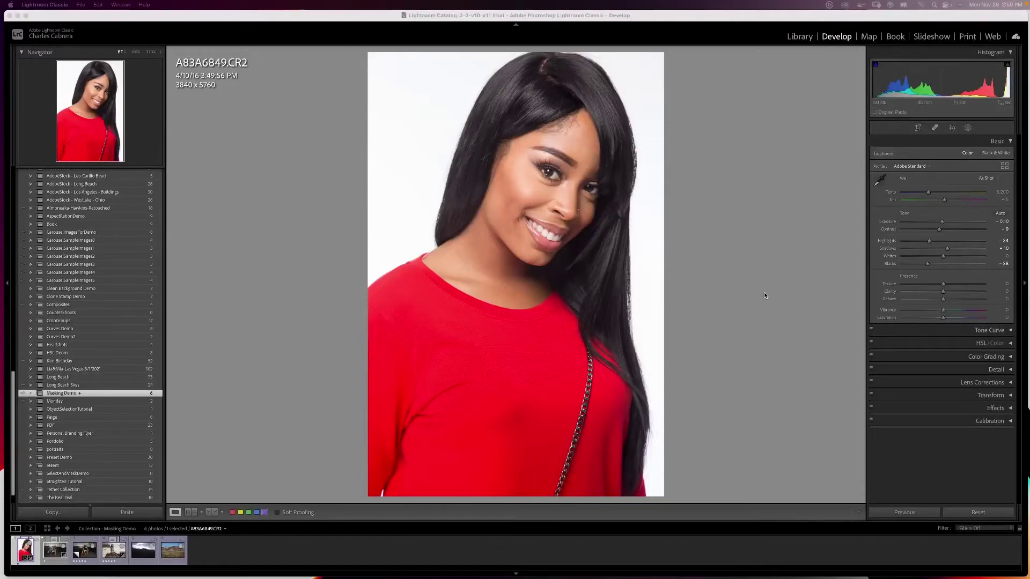
Open the masking tools in Lightroom Classic, in Photoshop's Camera Raw filter and in Lightroom
click(968, 129)
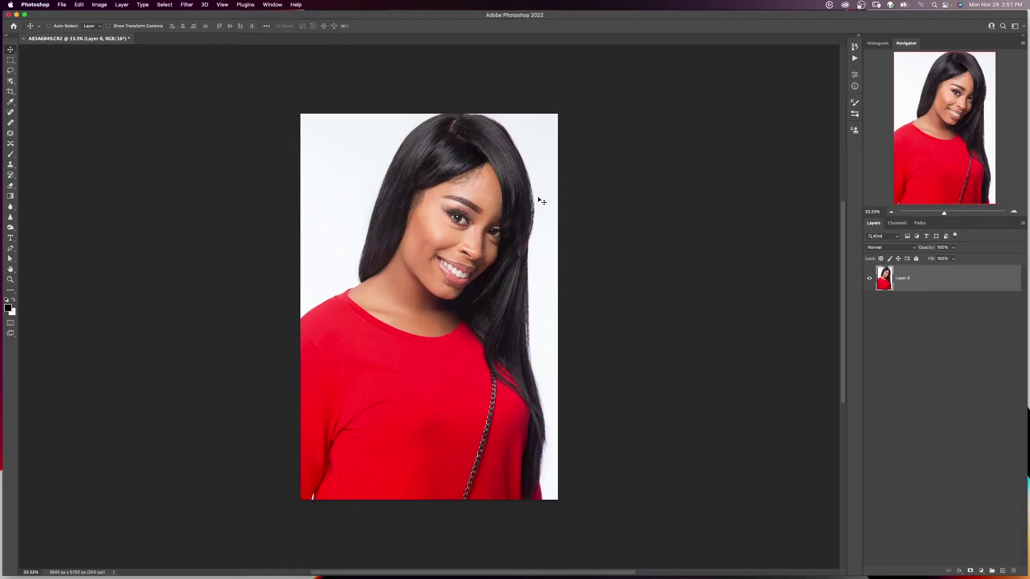
click(187, 5)
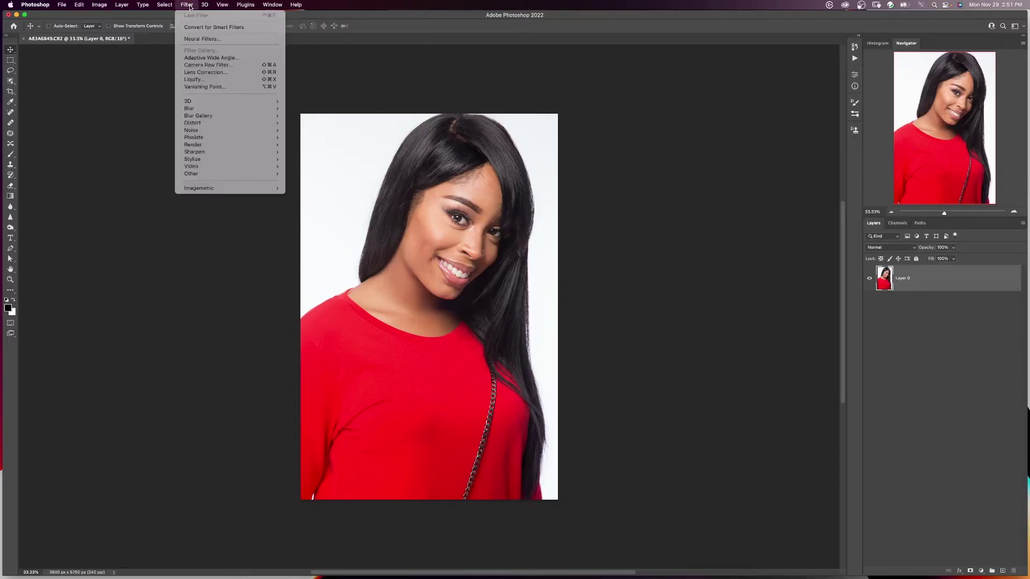
click(208, 64)
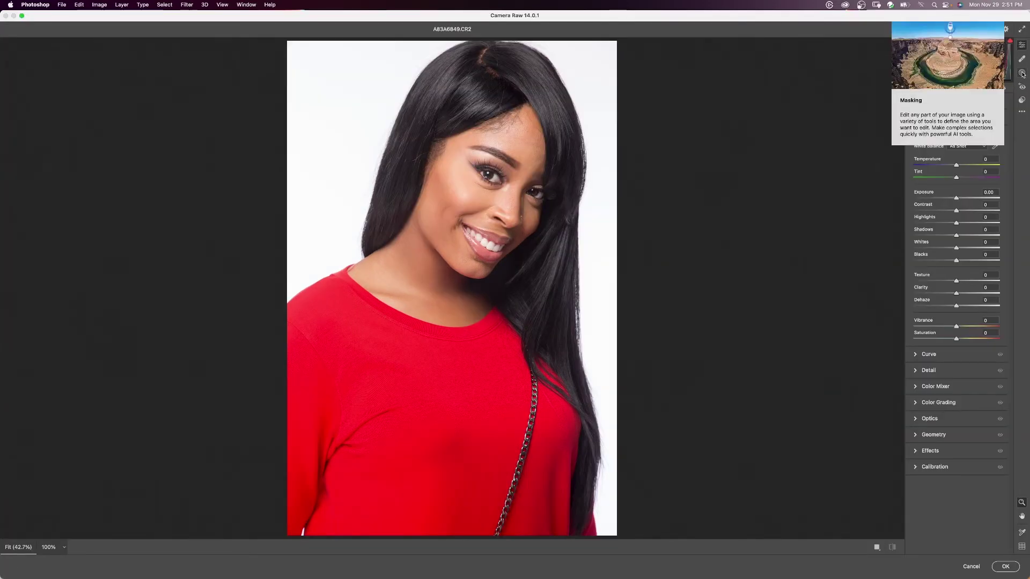
click(1023, 74)
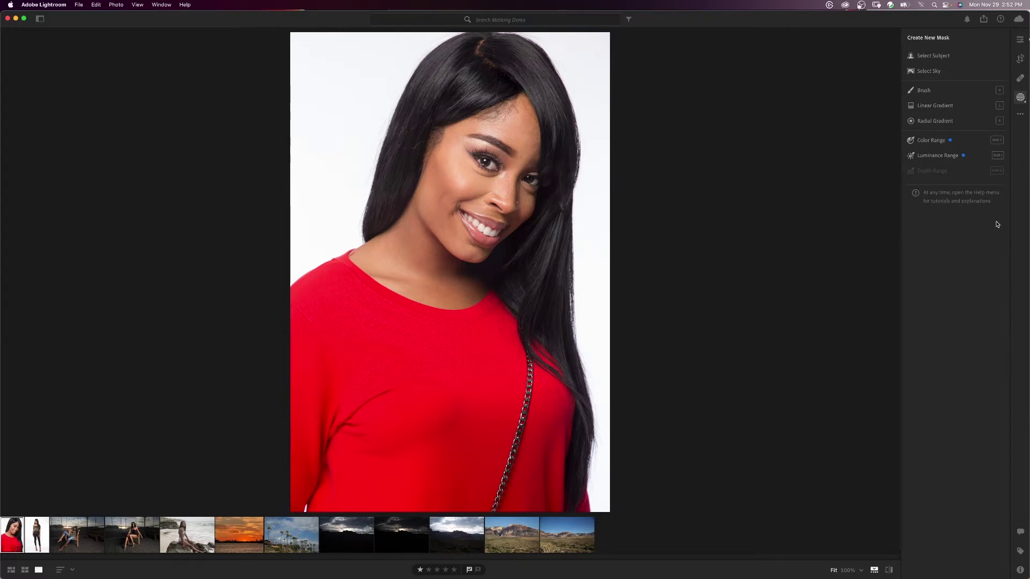
click(1021, 98)
click(1021, 98)
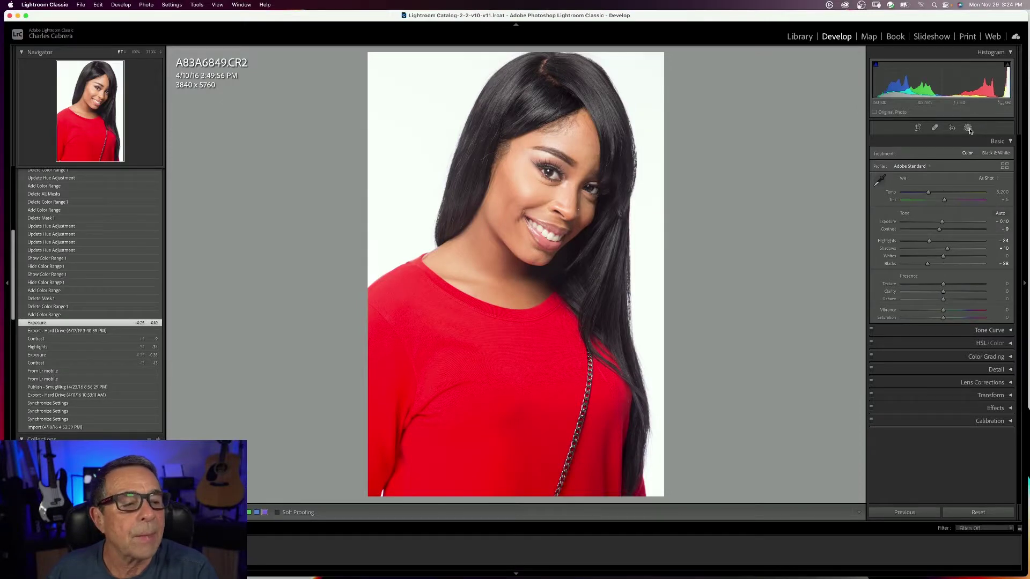
Add a Color Range mask in Lightroom Classic by sampling the red of the woman's top
click(969, 128)
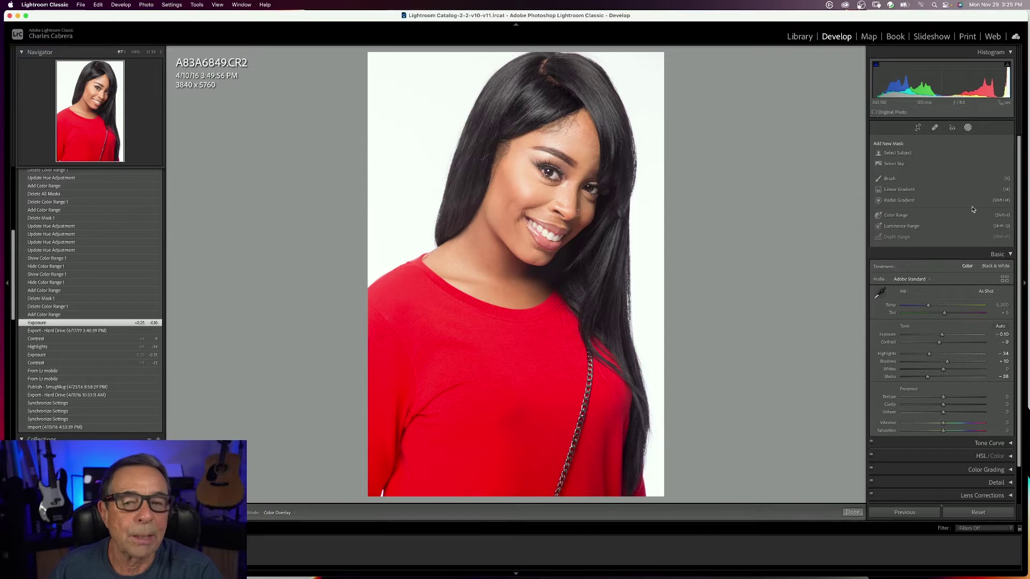
click(897, 216)
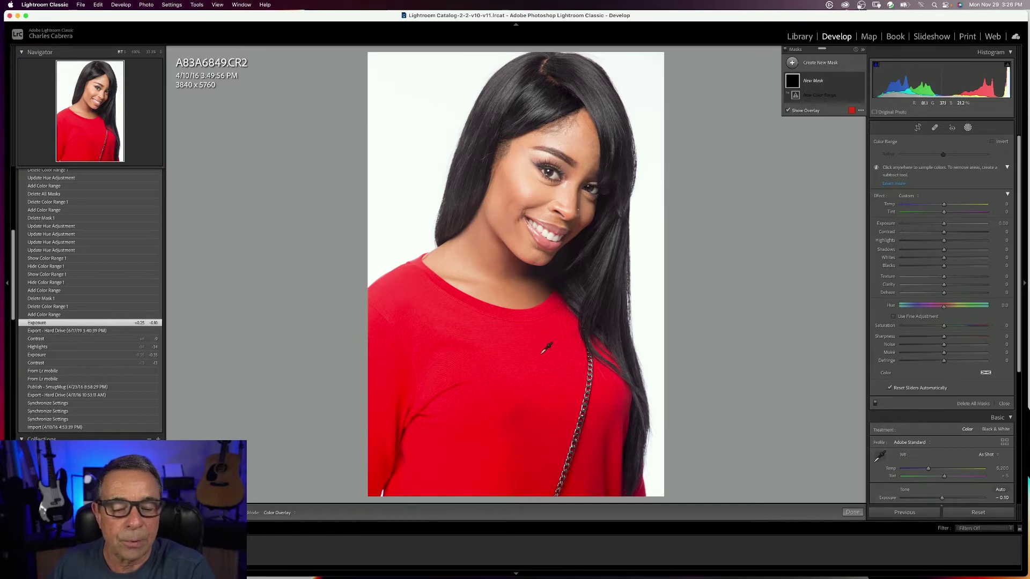
click(545, 351)
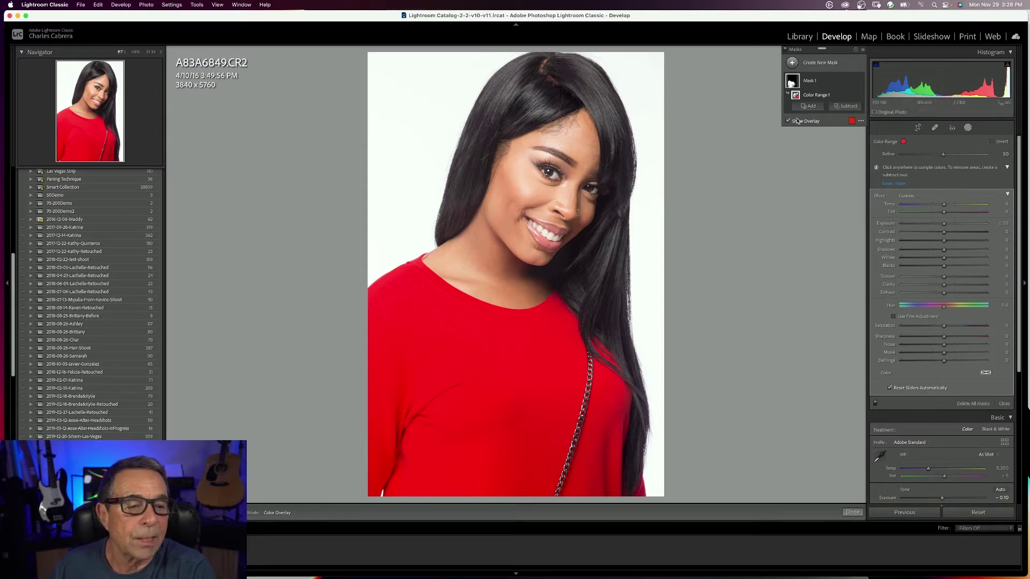
Preview the mask with a green overlay color, and return the overlay to red
click(860, 121)
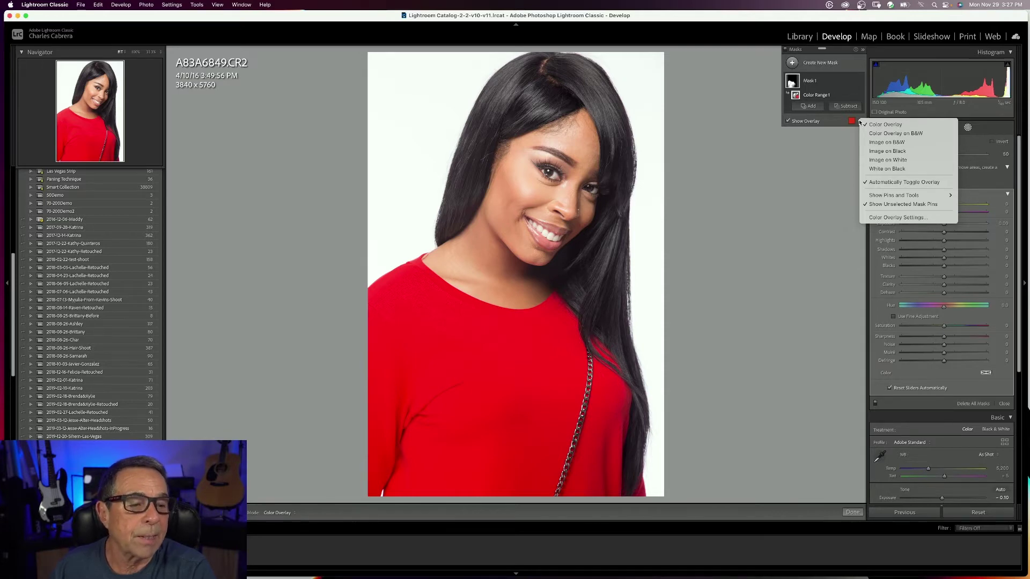
click(860, 122)
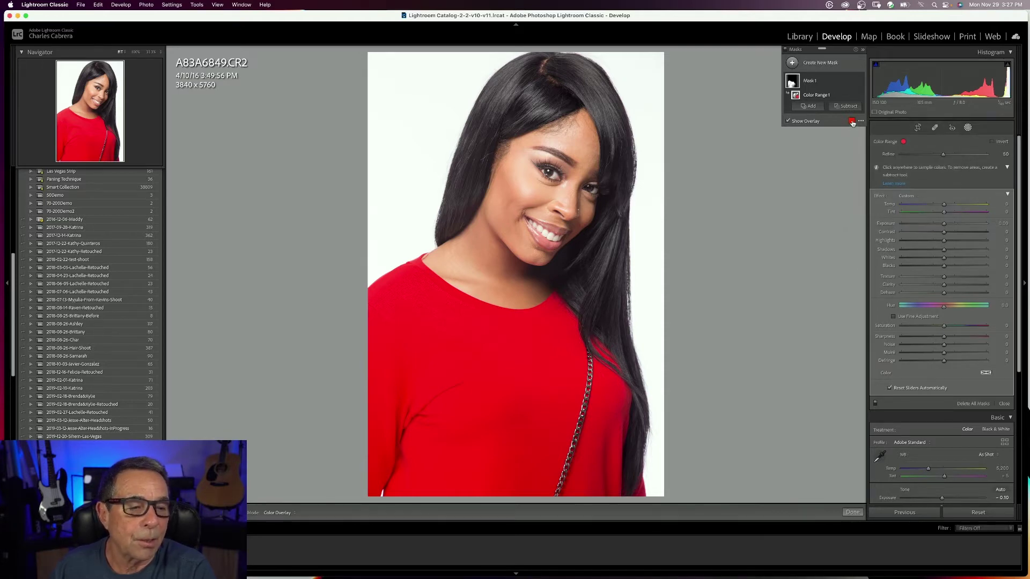
click(852, 123)
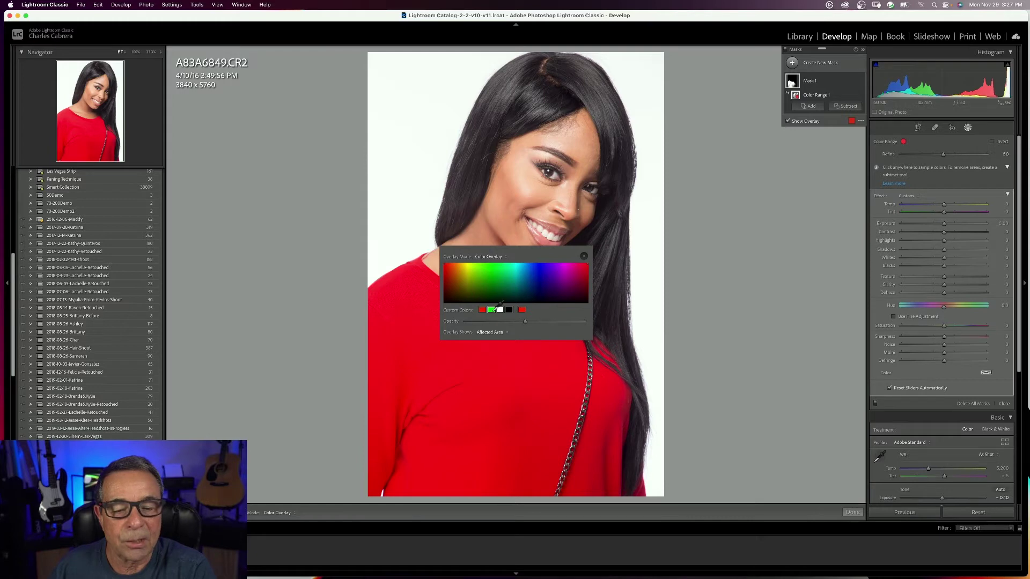
click(499, 310)
drag(534, 254, 614, 274)
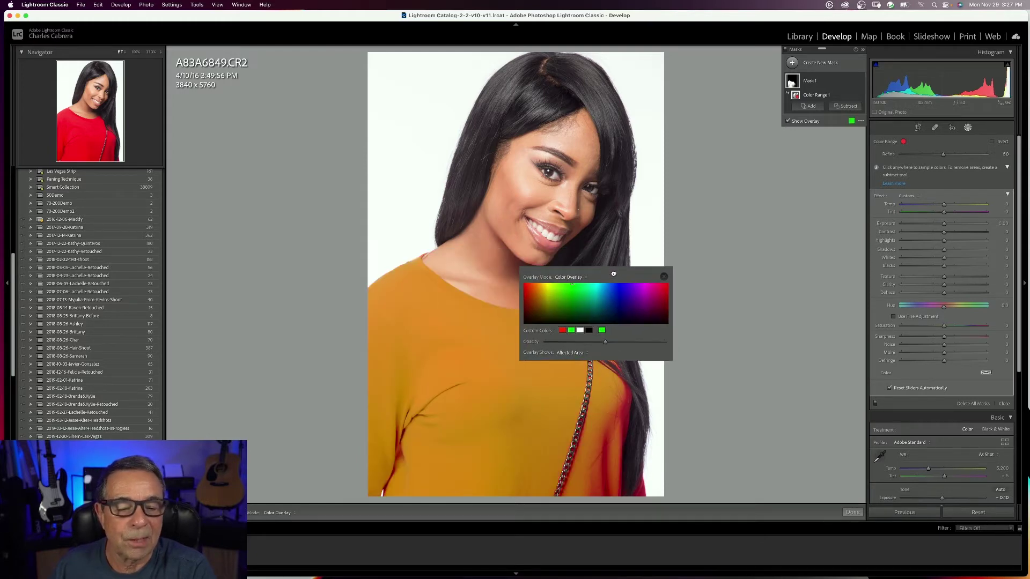
click(562, 330)
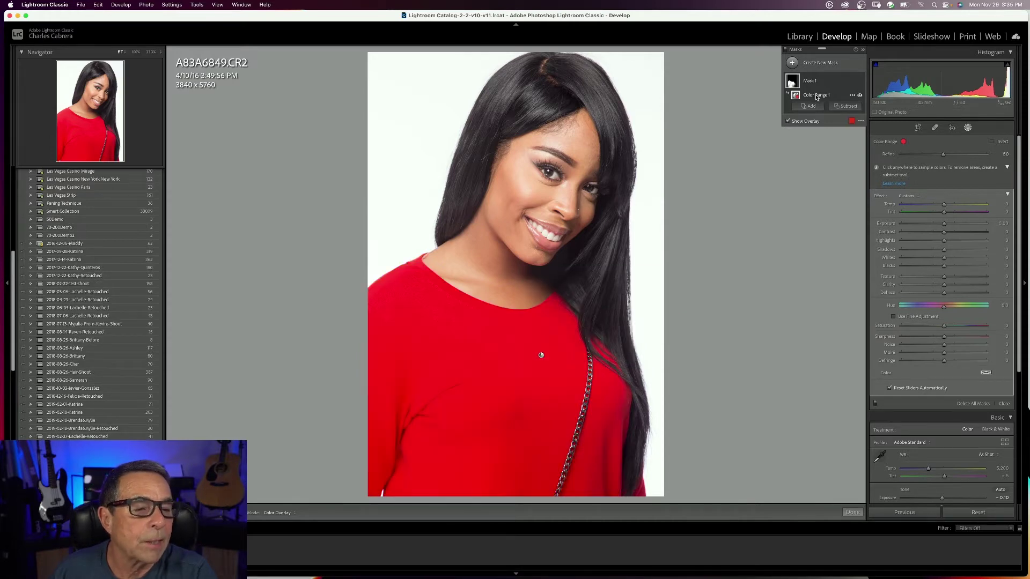
Rename the color range component as Dress Color and shift the mask's hue to about -140 to make the top blue
double_click(816, 96)
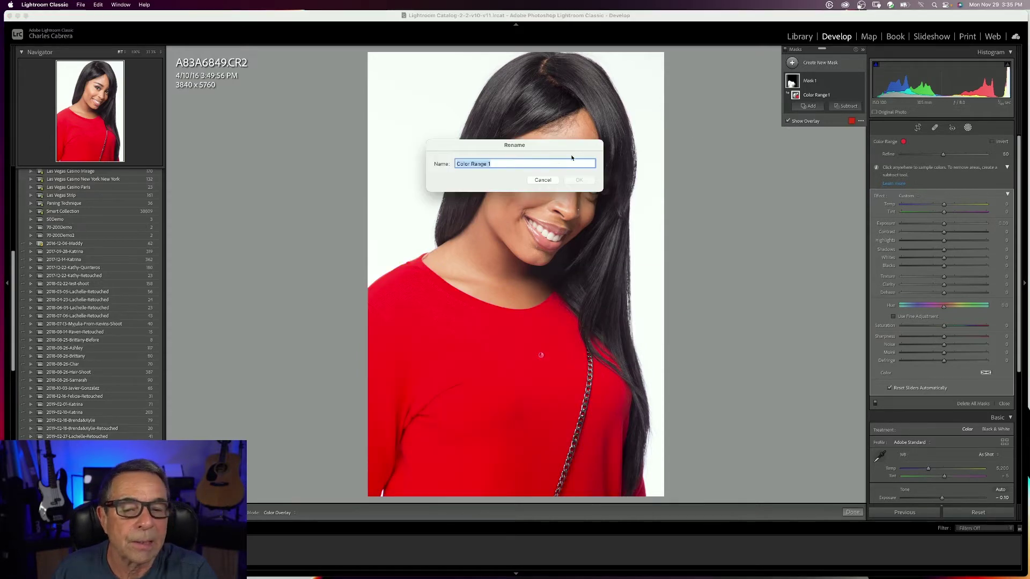
text(Dr)
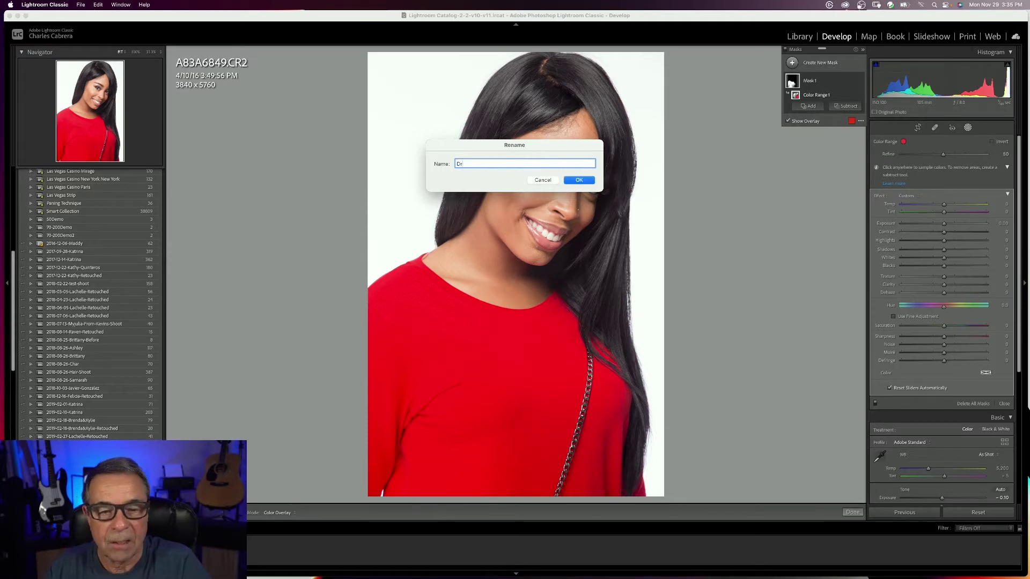
text(ess Color)
key(Return)
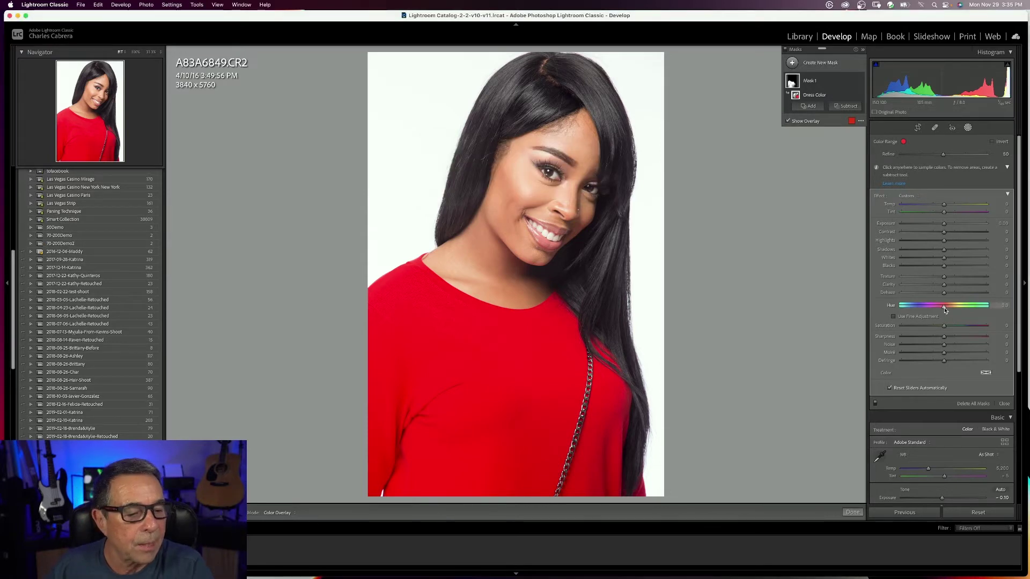
drag(945, 310, 903, 310)
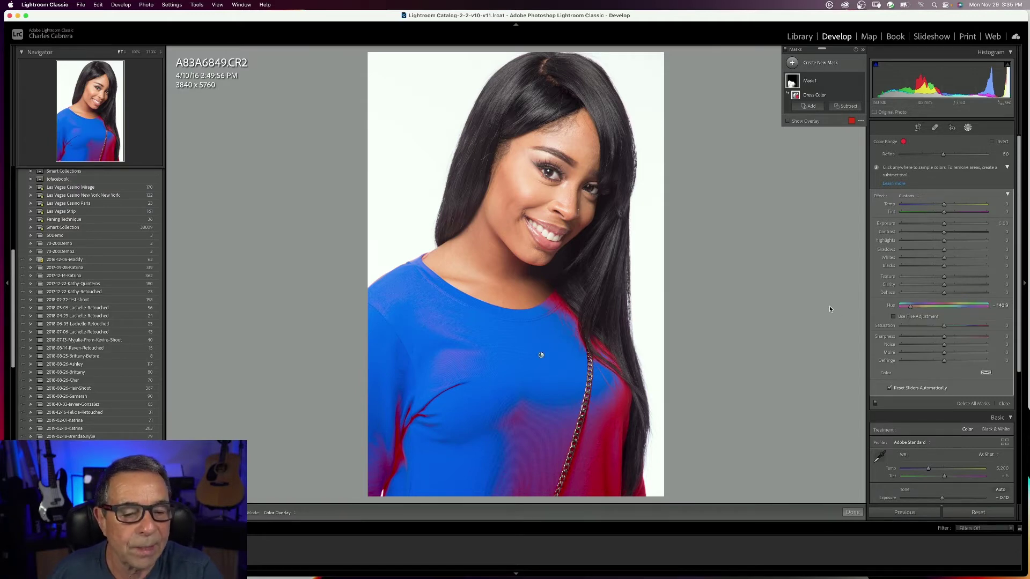
Add a brush to the mask at size 14 and paint over the purple patches on the front of the top
click(813, 108)
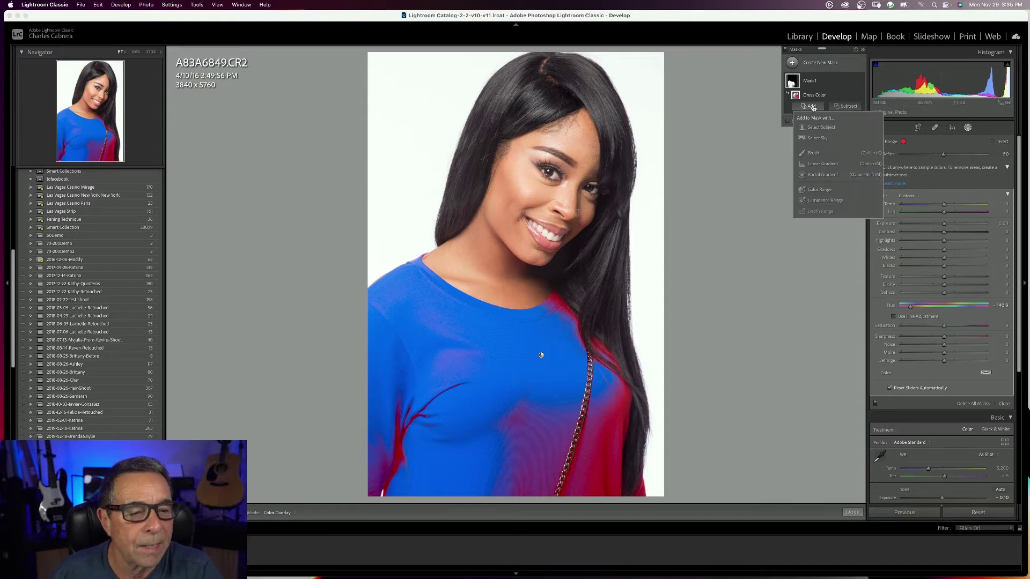
click(814, 154)
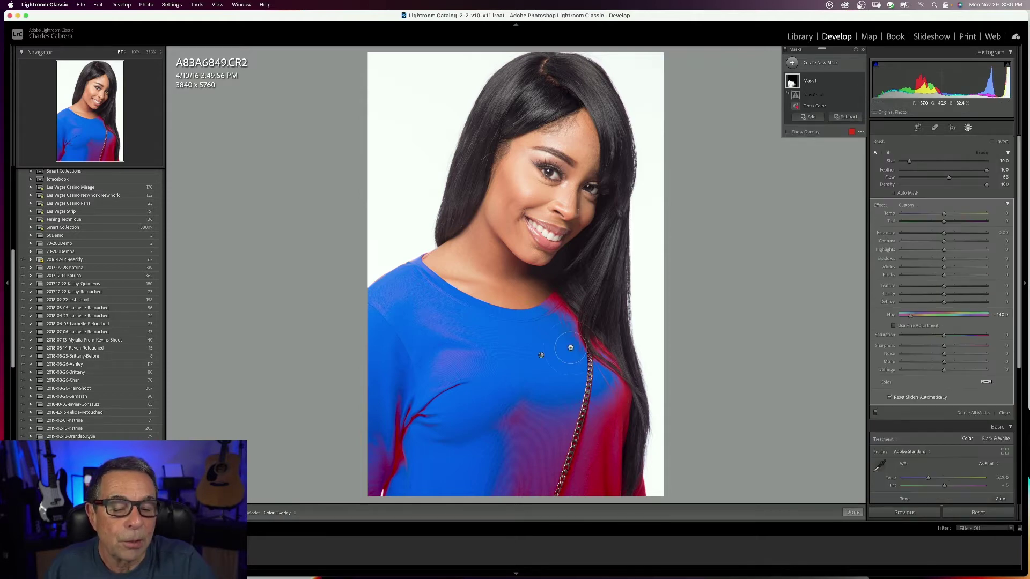
scroll(570, 347, up, 2)
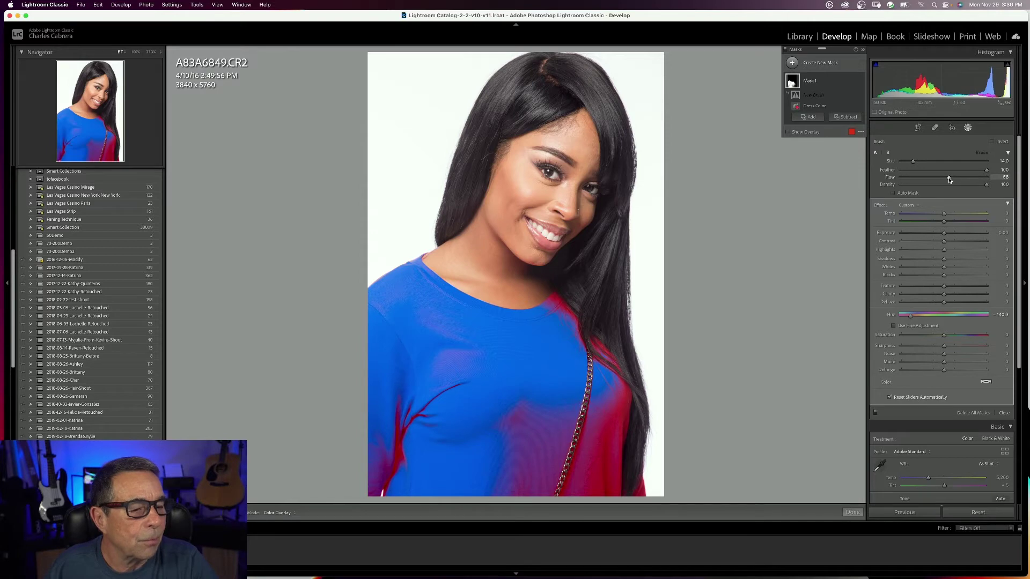
mouse_move(482, 469)
mouse_down()
mouse_move(407, 420)
mouse_move(392, 450)
mouse_move(459, 385)
mouse_up()
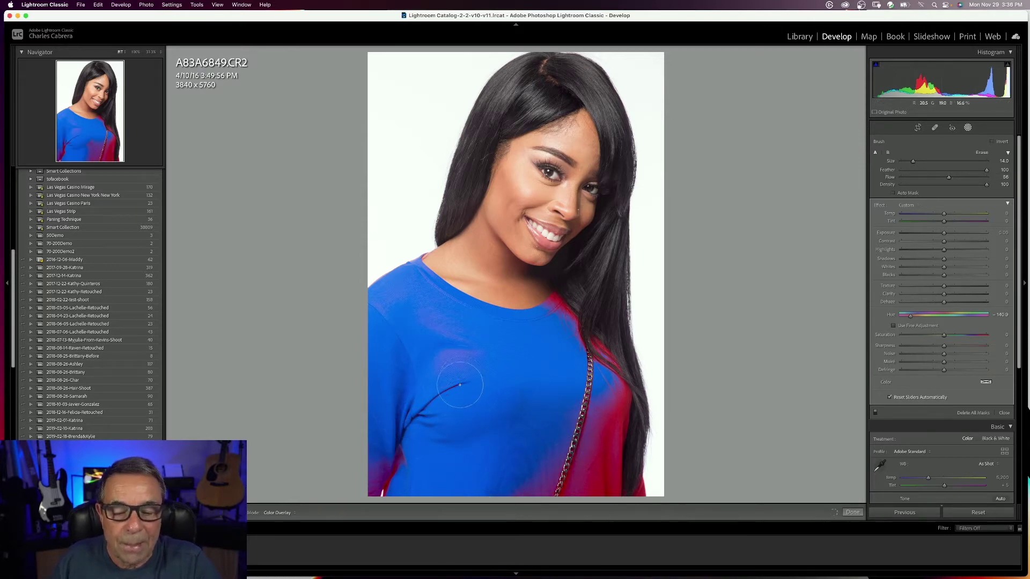
Paint the remaining red areas of the top beside the hair and chain with smaller brush sizes, finishing at size 6
key(bracketleft)
key(bracketleft)
key(bracketleft)
mouse_move(572, 301)
mouse_down()
mouse_move(549, 301)
mouse_move(570, 292)
mouse_move(613, 367)
mouse_move(593, 338)
mouse_move(563, 377)
mouse_move(618, 381)
mouse_move(608, 378)
mouse_move(577, 438)
mouse_move(596, 419)
mouse_move(581, 473)
mouse_move(498, 494)
mouse_move(578, 477)
mouse_move(624, 397)
mouse_move(603, 495)
mouse_move(588, 503)
mouse_move(610, 480)
mouse_up()
key(bracketright)
key(bracketleft)
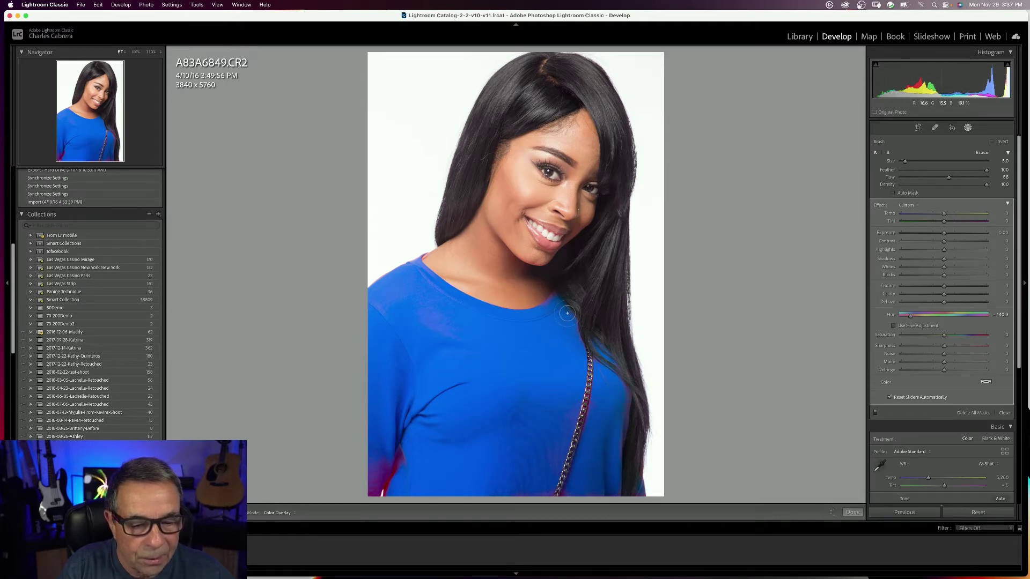
key(bracketleft)
key(bracketleft)
key(bracketleft)
key(bracketleft)
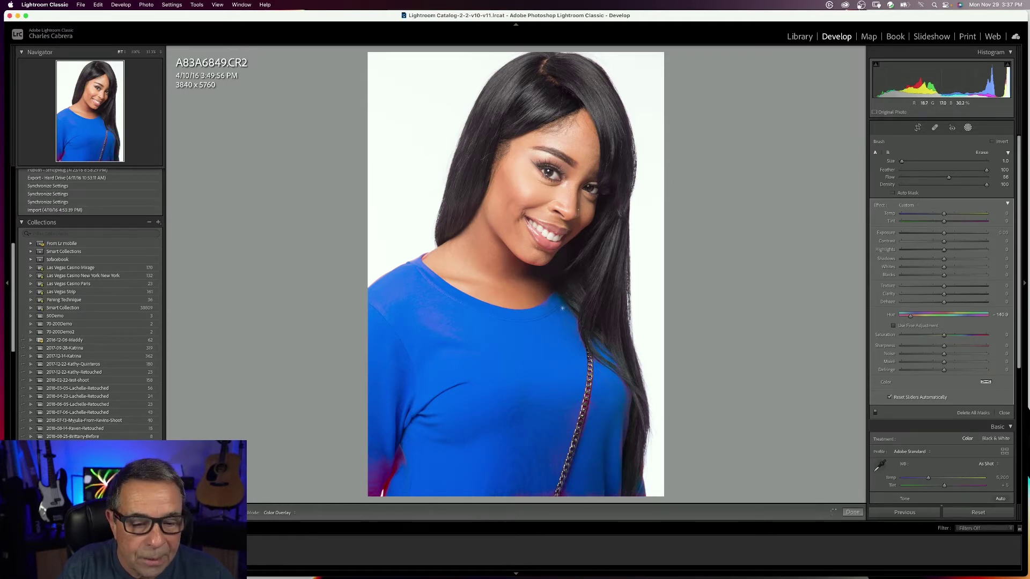
key(bracketright)
key(bracketright)
key(bracketright)
key(bracketright)
key(bracketright)
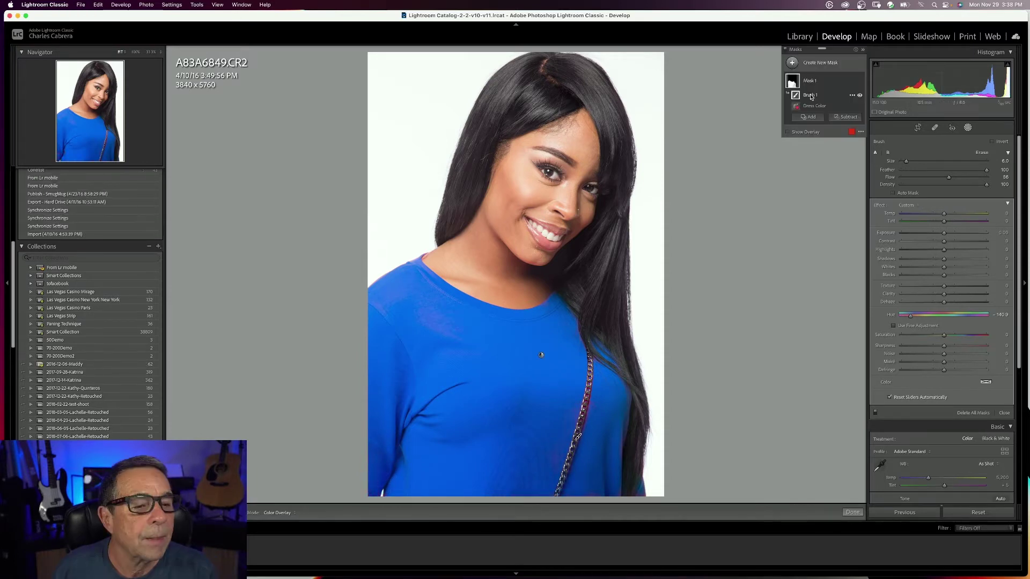
Rename the brush component as Add Mask Brush
double_click(809, 95)
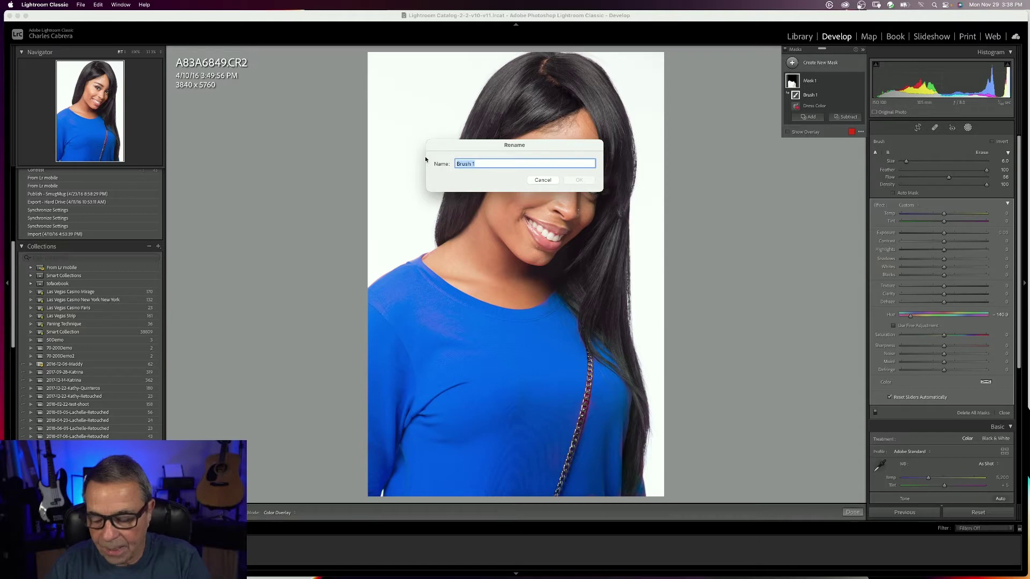
text(Add Mask Br)
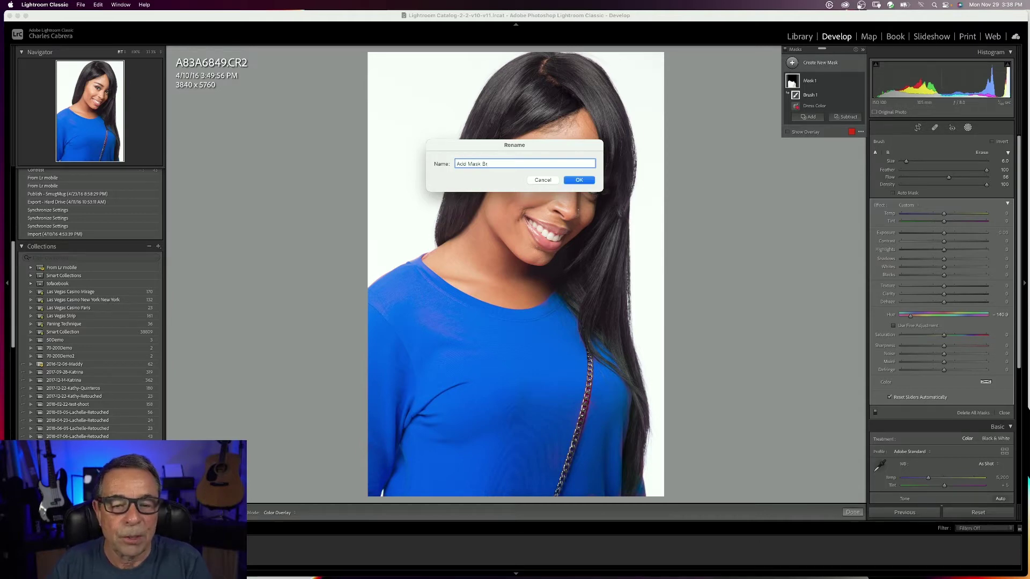
text(ush)
key(Return)
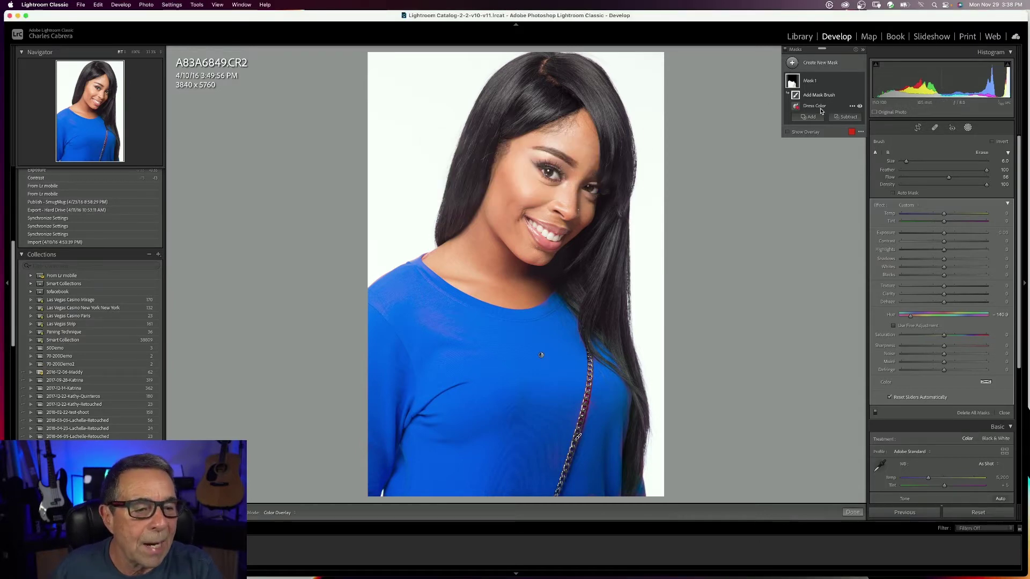
Collapse the mask's component list and toggle the overlay to check the mask's coverage
click(785, 50)
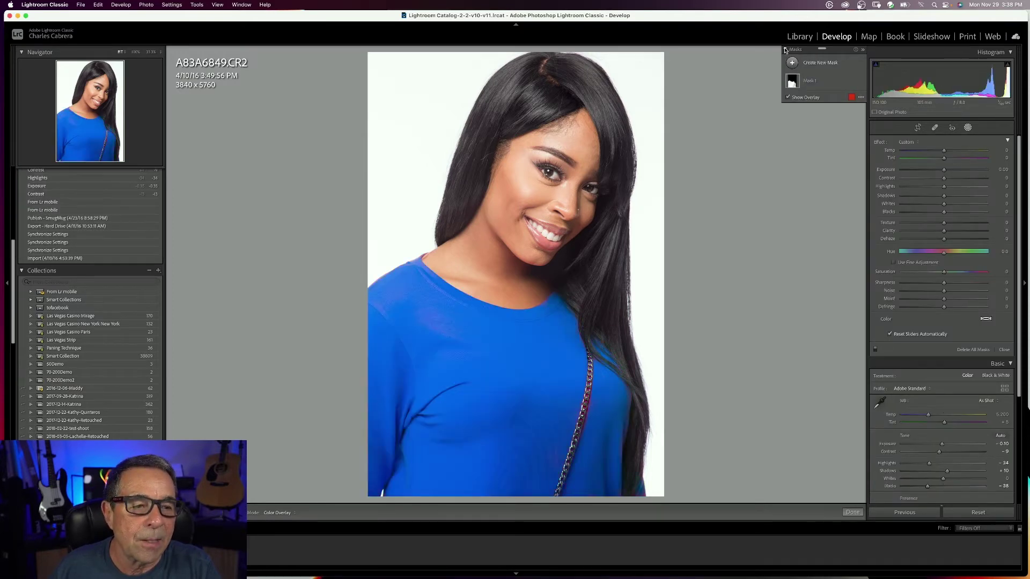
click(788, 132)
click(789, 133)
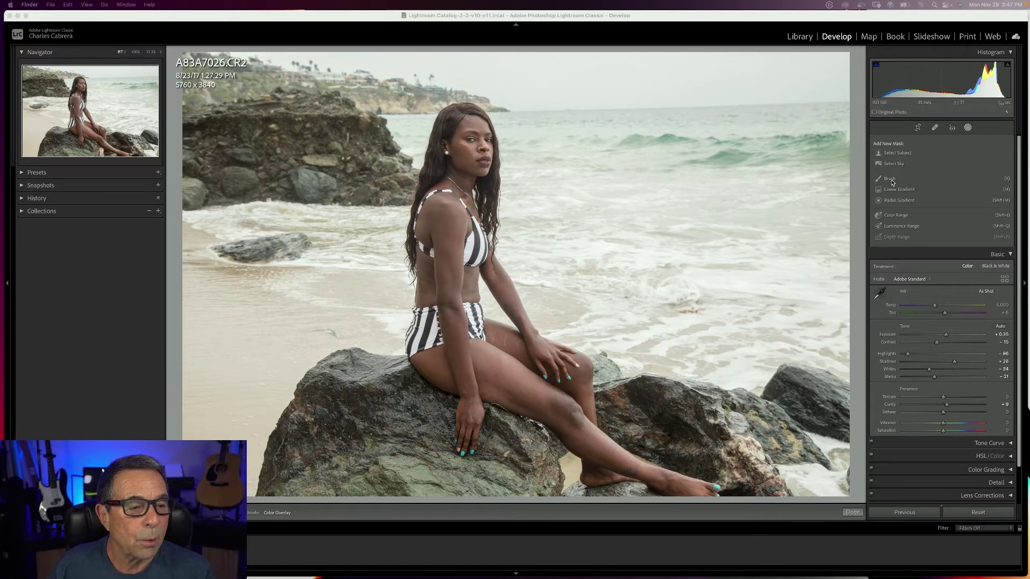
Add a Select Subject mask to the beach photo, invert it to cover the background, and hide the overlay
click(901, 155)
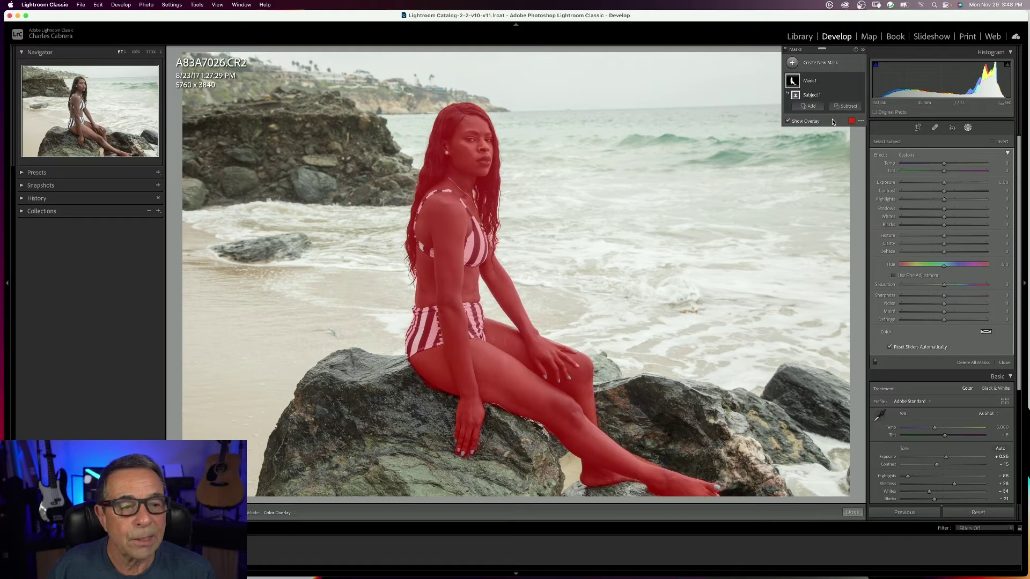
click(789, 121)
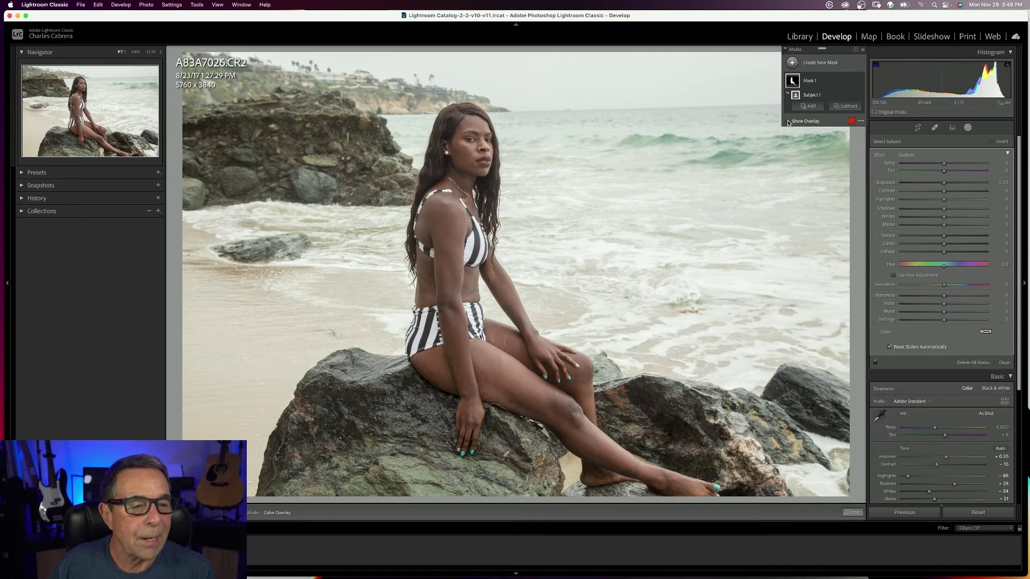
mouse_move(853, 97)
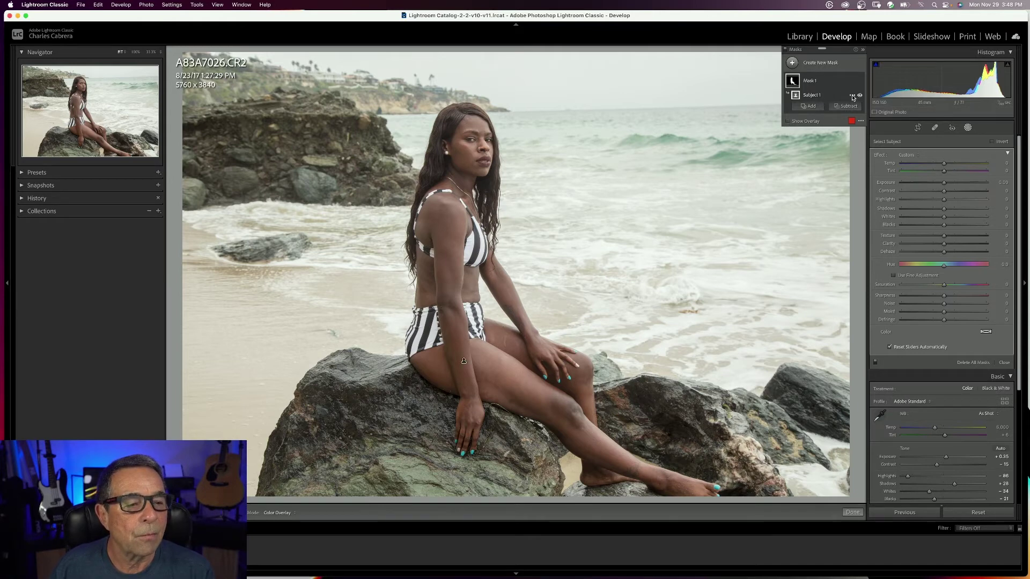
click(852, 96)
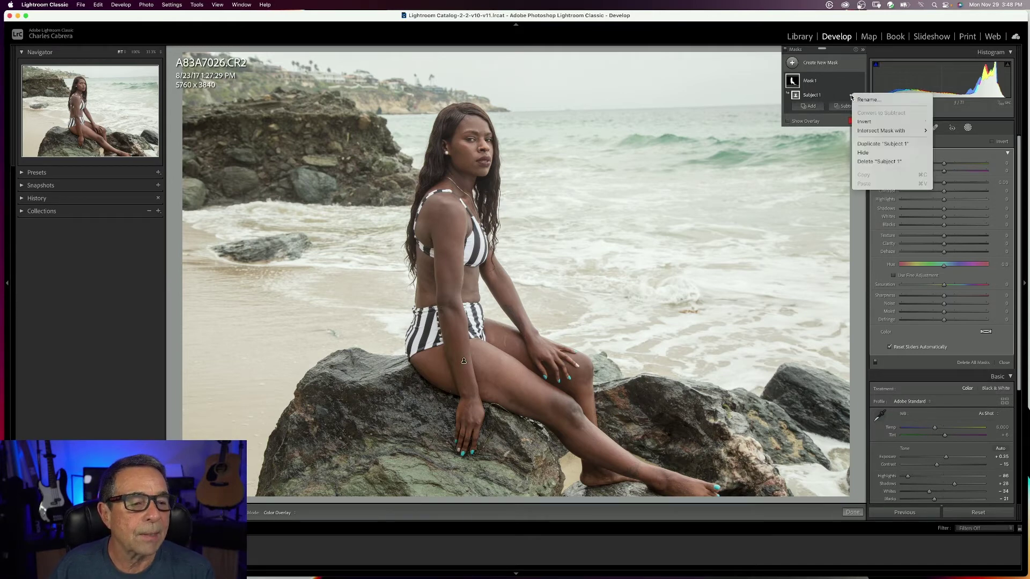
click(864, 123)
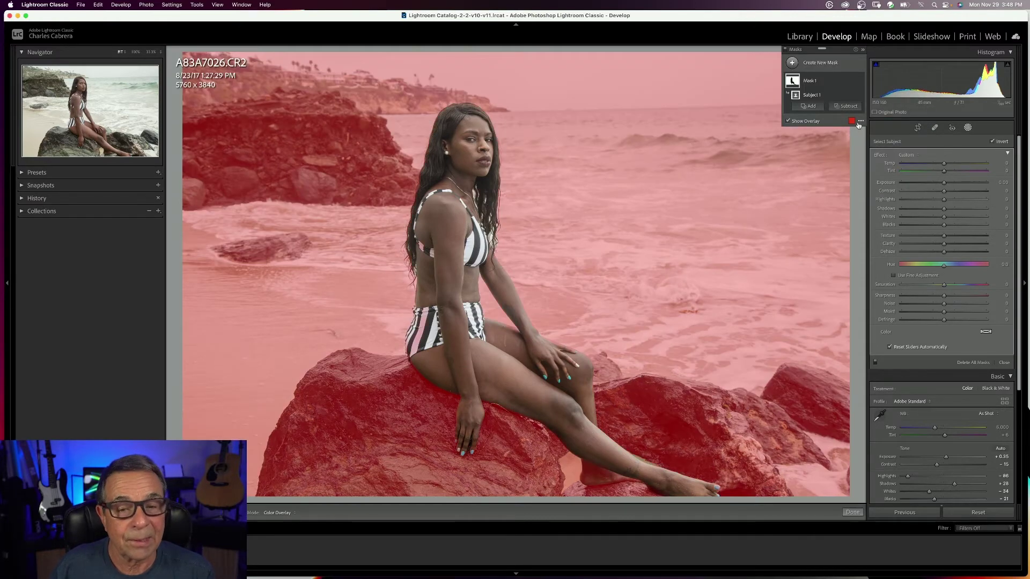
click(788, 120)
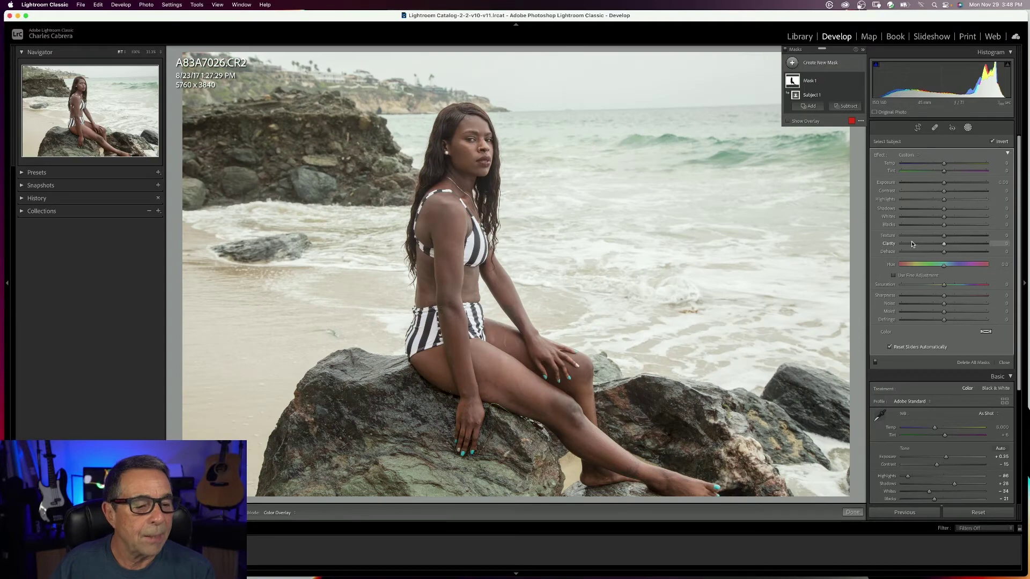
Raise the background mask's Dehaze to about 25 and lower its Exposure to about -0.4
drag(945, 253, 954, 254)
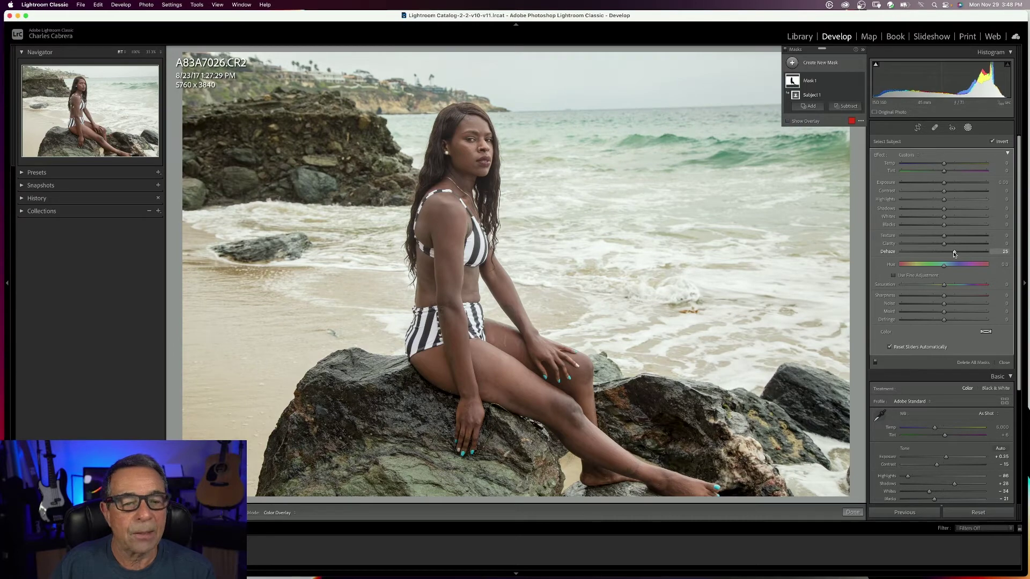
drag(944, 183, 940, 183)
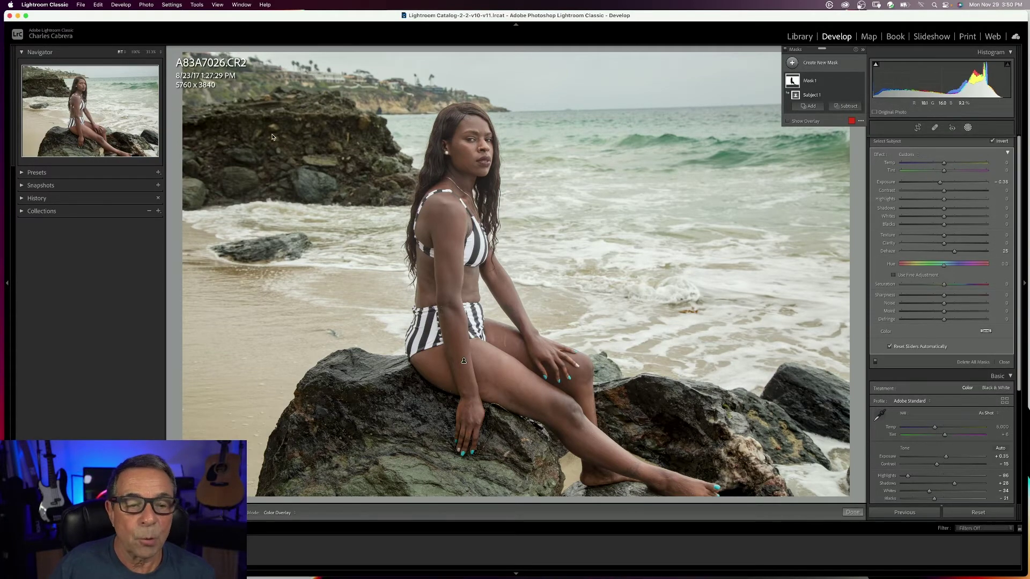
Create a new brush mask and paint over the foreground rocks and the rocky cliff behind the woman
click(792, 63)
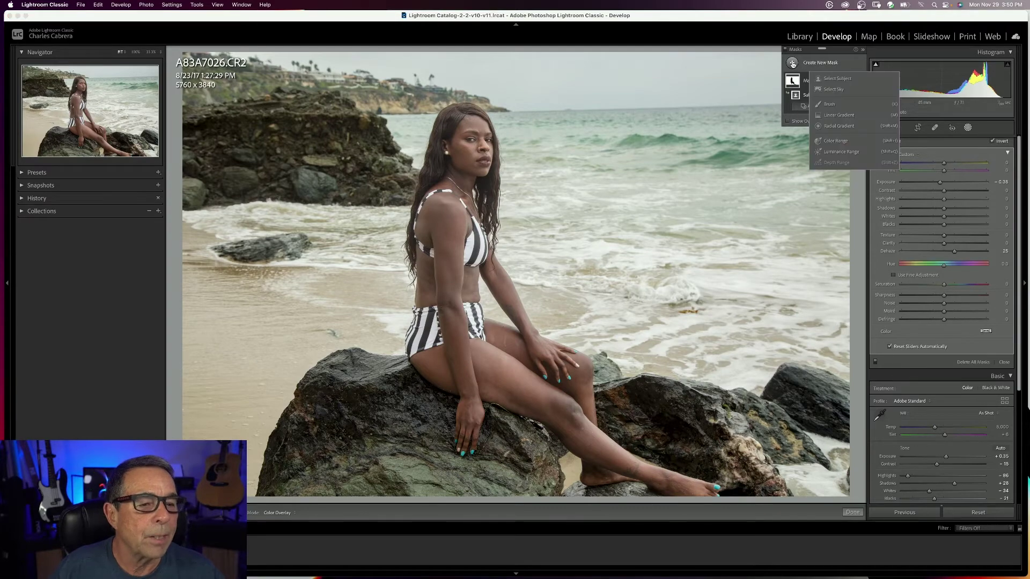
click(829, 104)
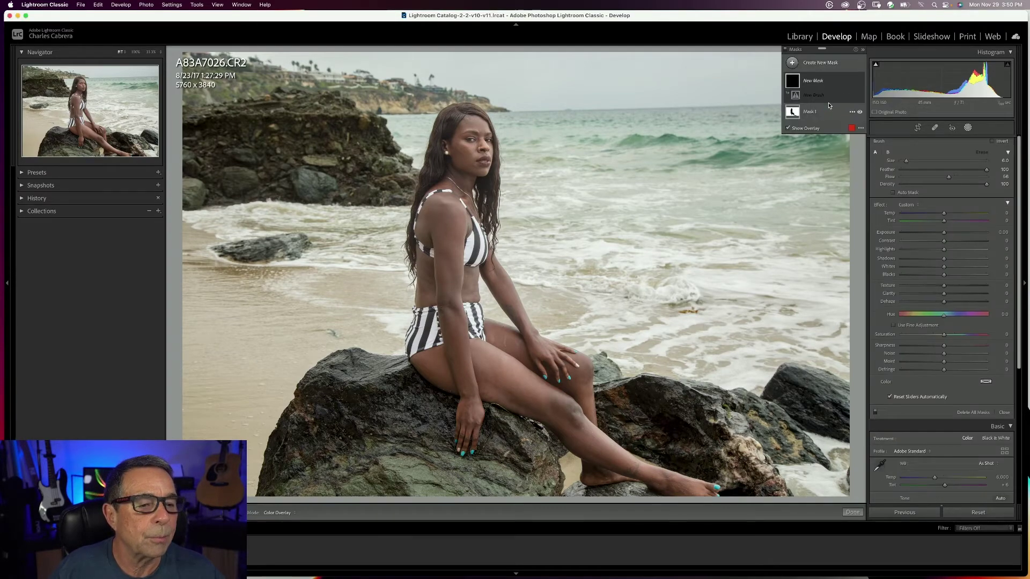
mouse_move(338, 398)
mouse_down()
mouse_move(292, 449)
mouse_move(333, 378)
mouse_move(405, 412)
mouse_move(392, 442)
mouse_move(821, 400)
mouse_move(771, 417)
mouse_move(783, 432)
mouse_move(697, 403)
mouse_move(620, 405)
mouse_move(651, 437)
mouse_move(627, 429)
mouse_move(634, 409)
mouse_move(662, 402)
mouse_up()
mouse_move(225, 129)
mouse_down()
mouse_move(331, 144)
mouse_move(263, 176)
mouse_move(218, 180)
mouse_move(354, 179)
mouse_up()
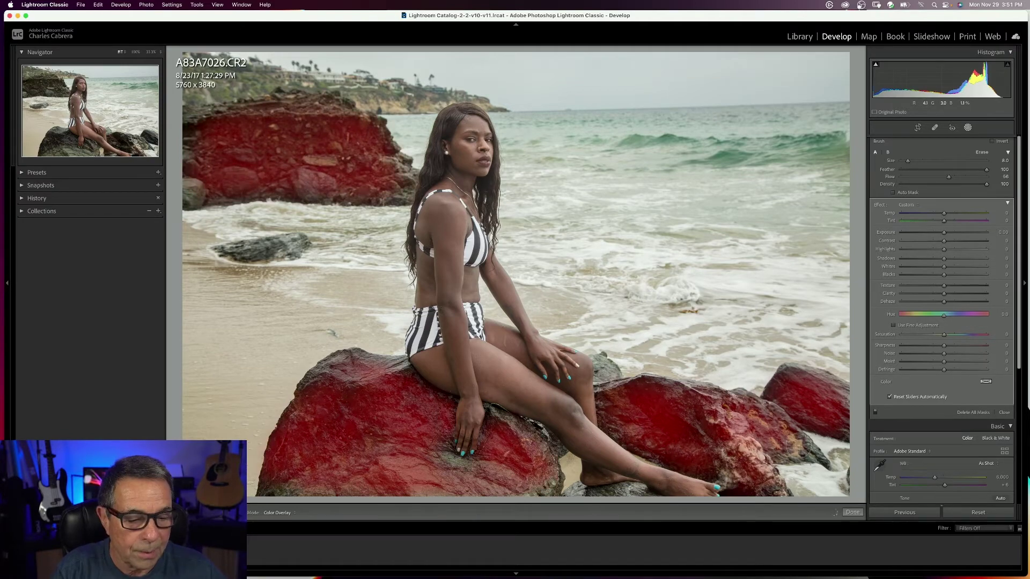
key(bracketleft)
Rename the new mask's brush component as Rocks
double_click(810, 94)
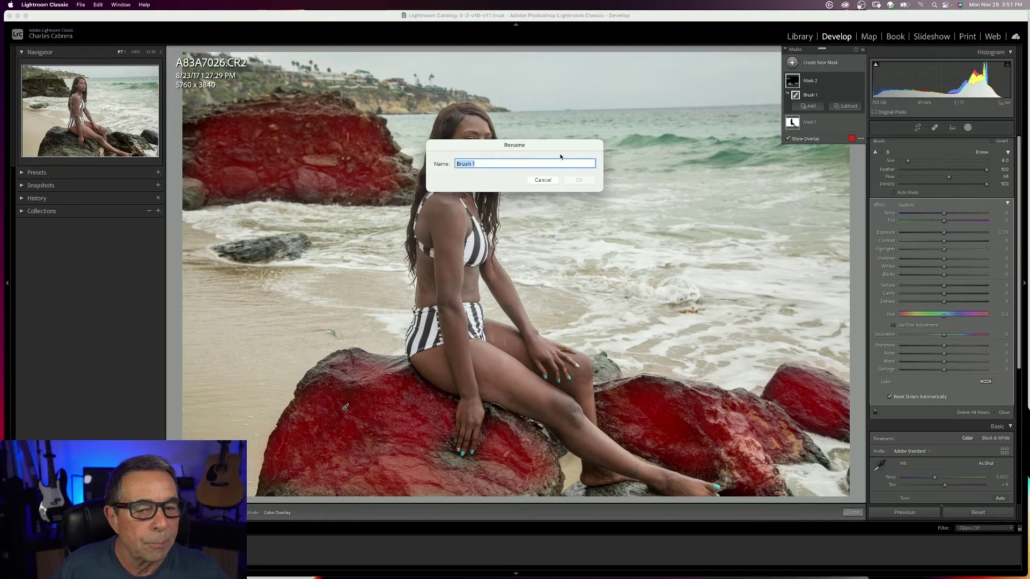
text(Rocks)
key(Return)
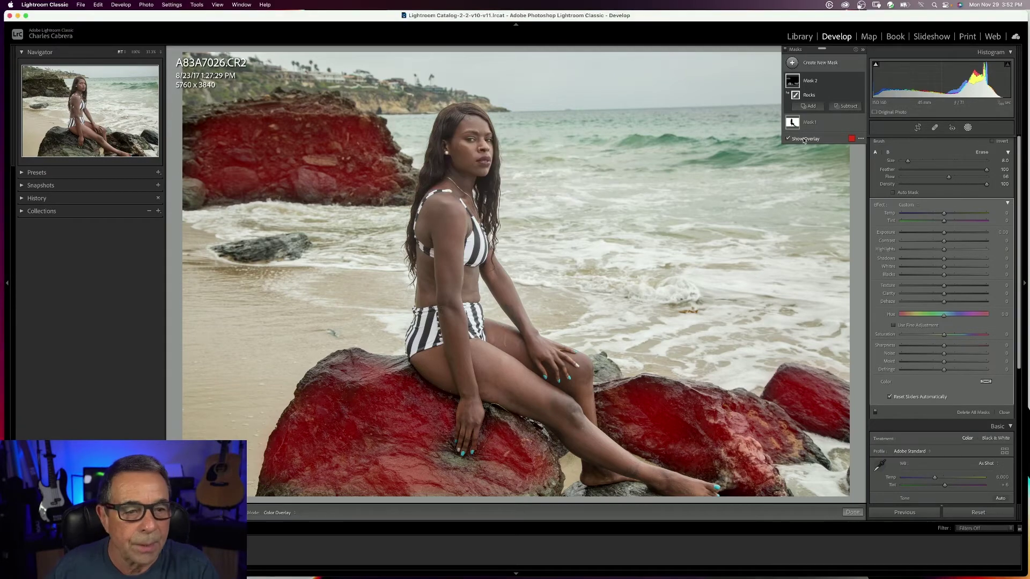
Hide the overlay and set the rocks mask's Shadows to about 50, Texture to 71 and Clarity to 41
click(788, 140)
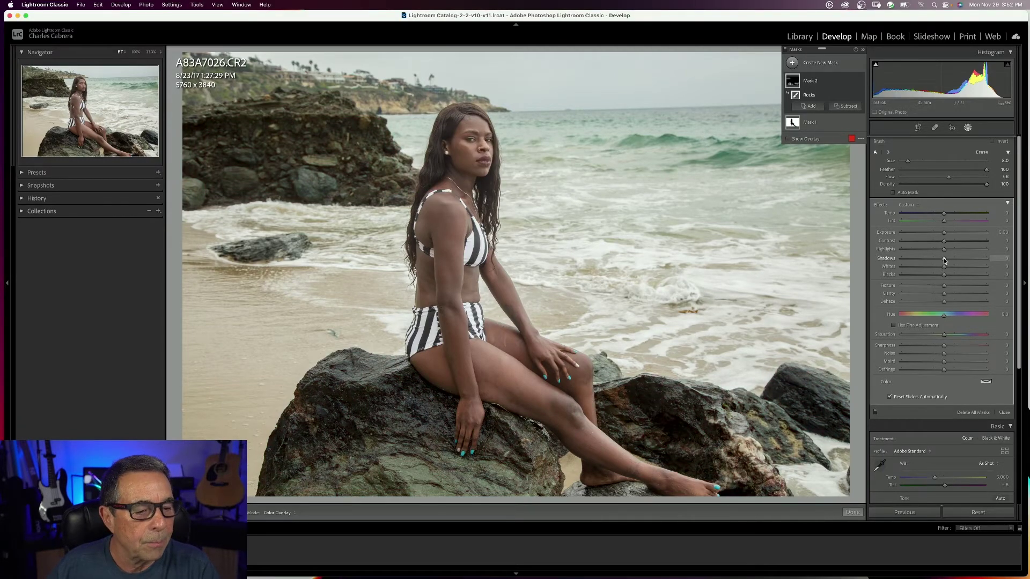
drag(945, 261, 966, 263)
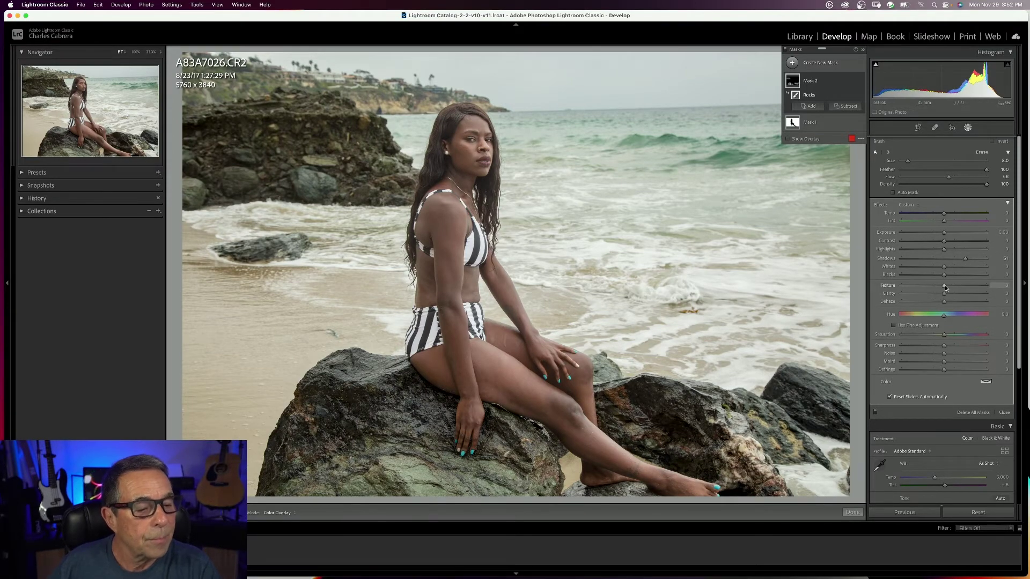
mouse_move(945, 289)
mouse_down()
mouse_move(962, 287)
mouse_move(962, 297)
mouse_up()
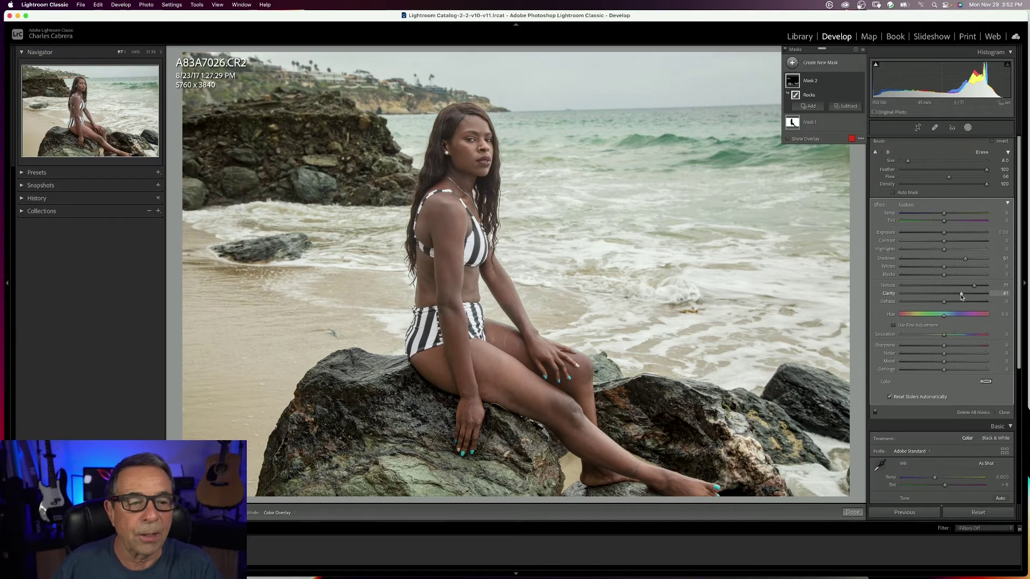
Select the inverted background mask to review its adjustments, and collapse the Masks panel
click(786, 50)
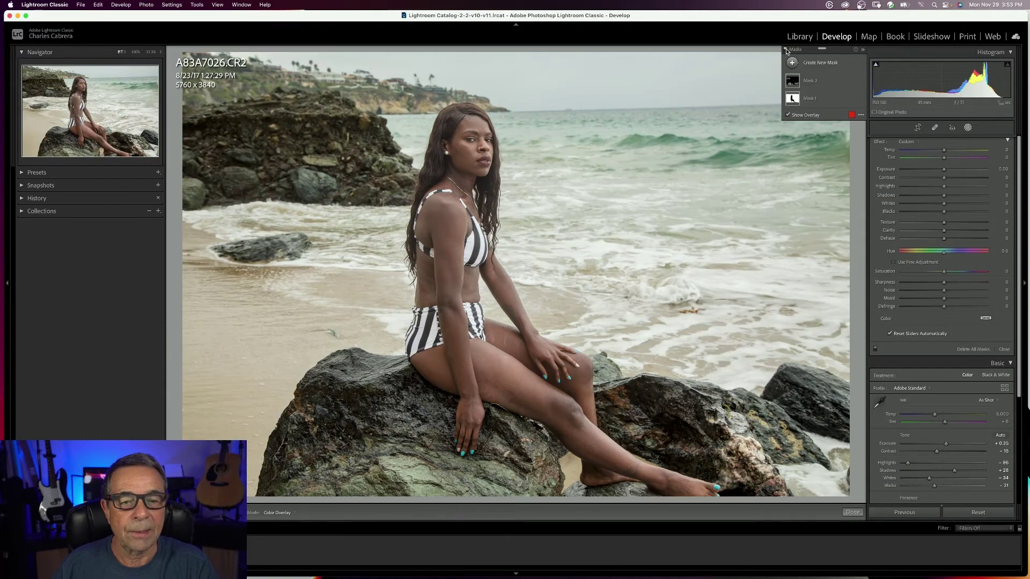
click(825, 100)
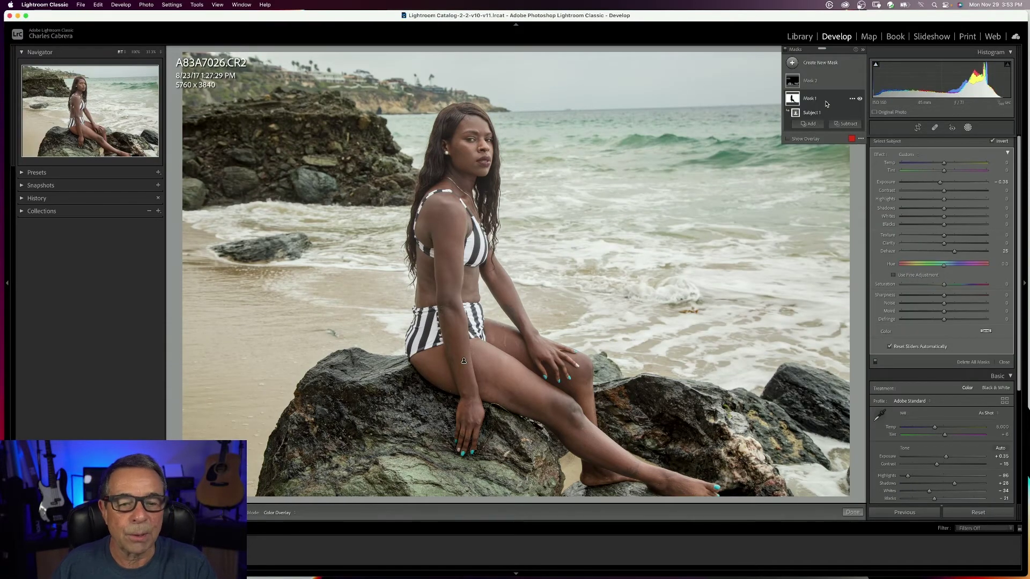
click(786, 50)
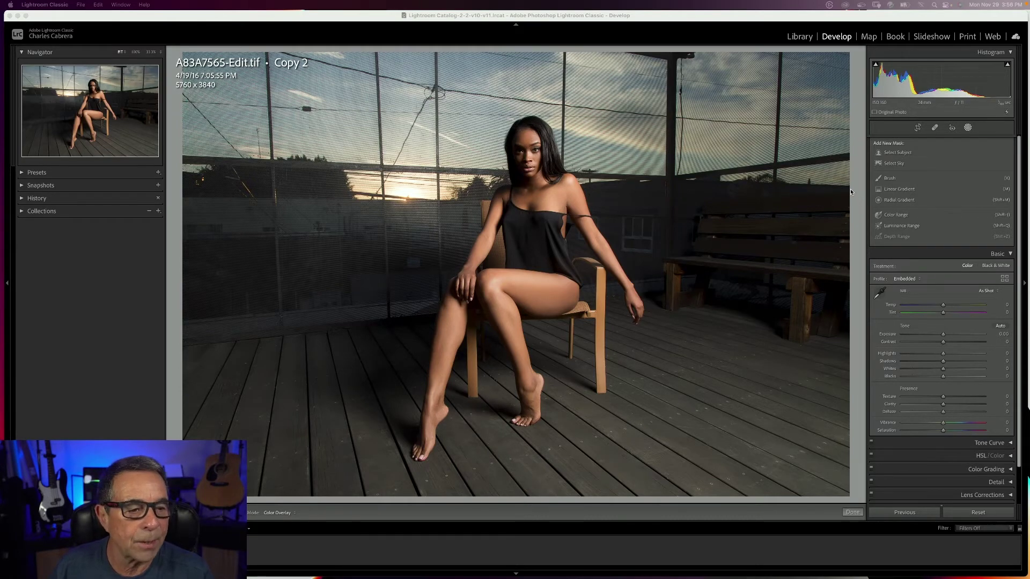
Create a Select Sky mask on the seated portrait and add a subtracting brush to it
click(890, 165)
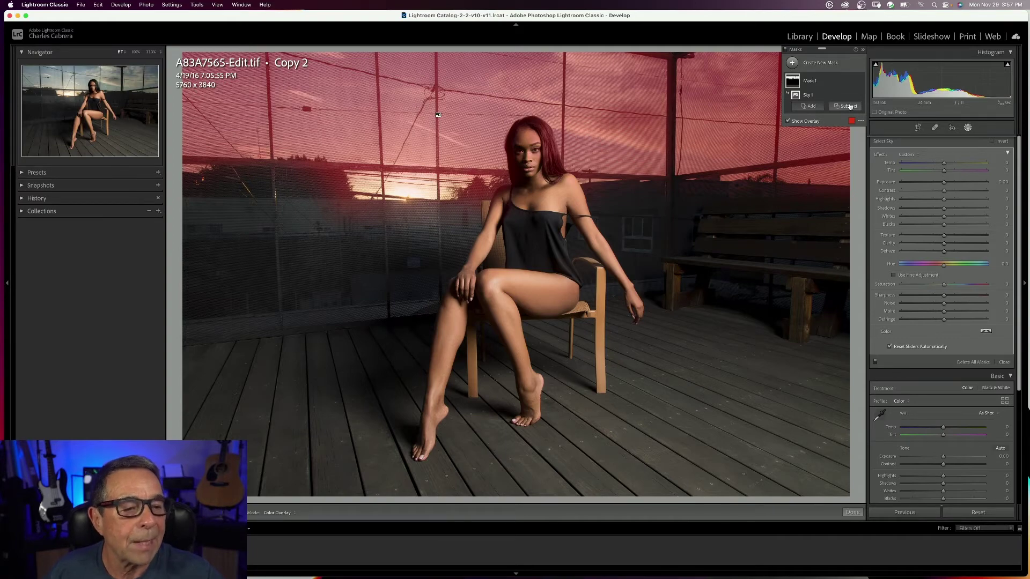
click(847, 107)
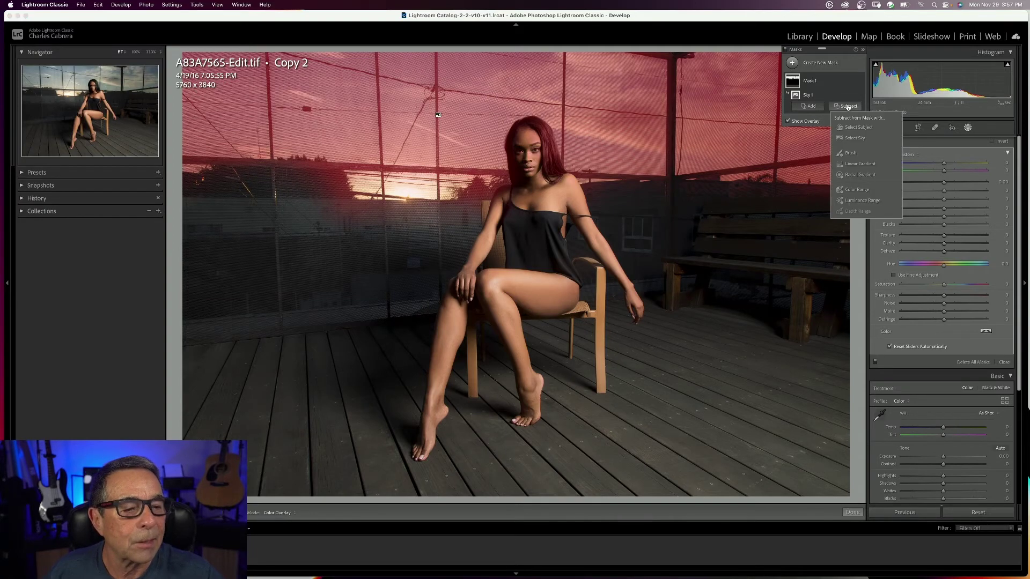
click(851, 154)
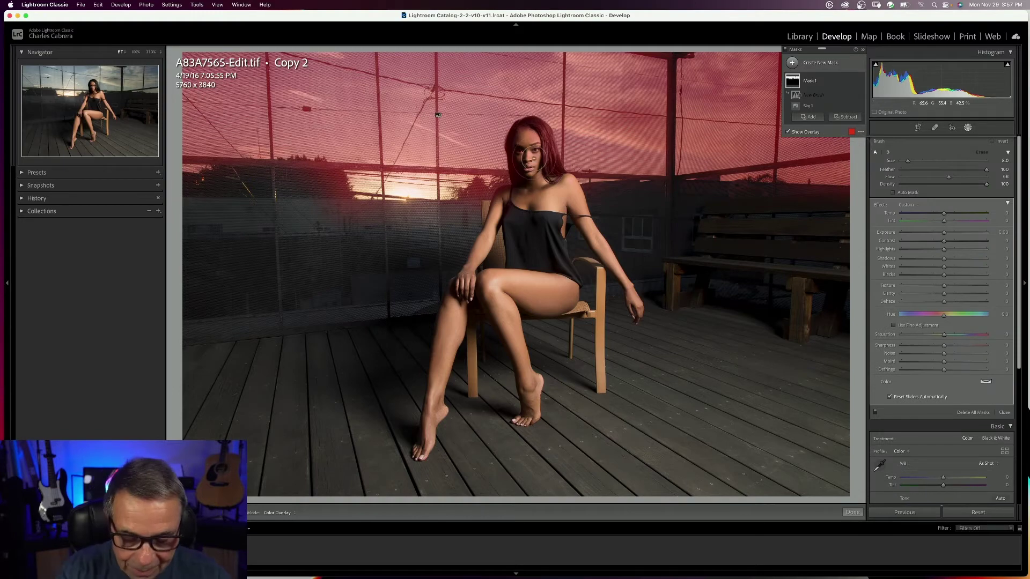
Brush the woman's hair and face out of the sky mask, varying the brush size between 4 and 6
key(super+equal)
key(super+equal)
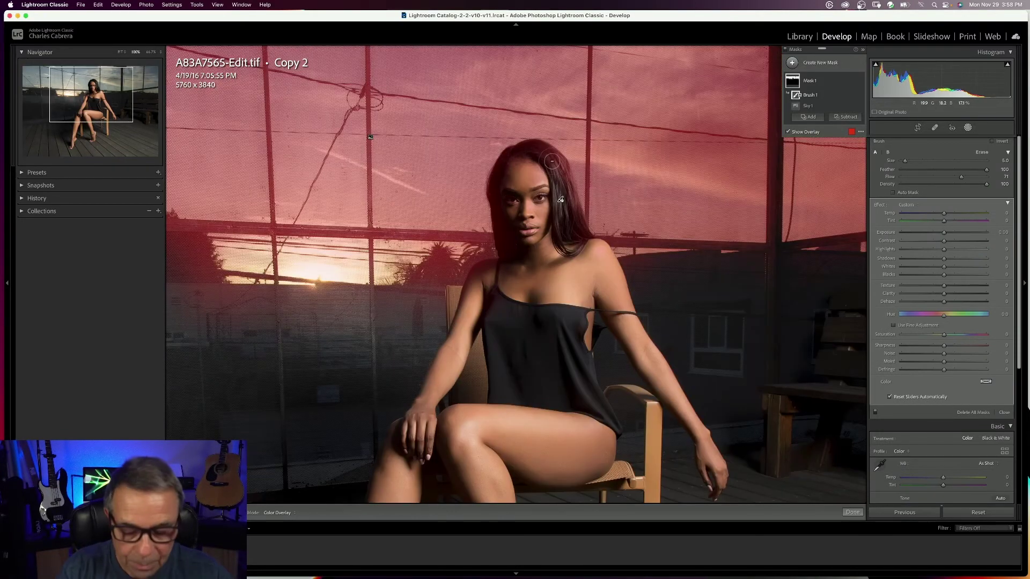
key(bracketright)
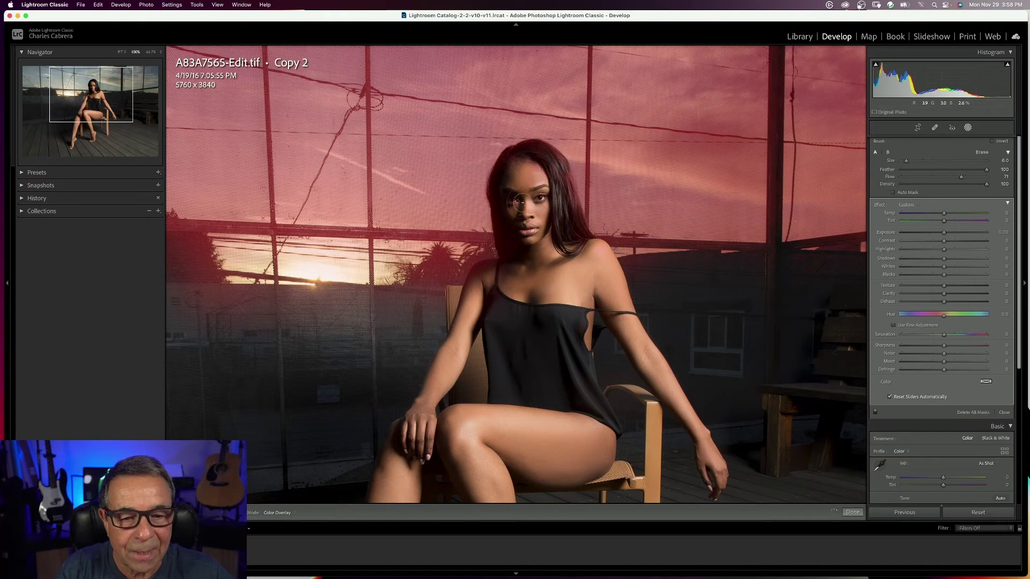
key(bracketleft)
key(bracketleft)
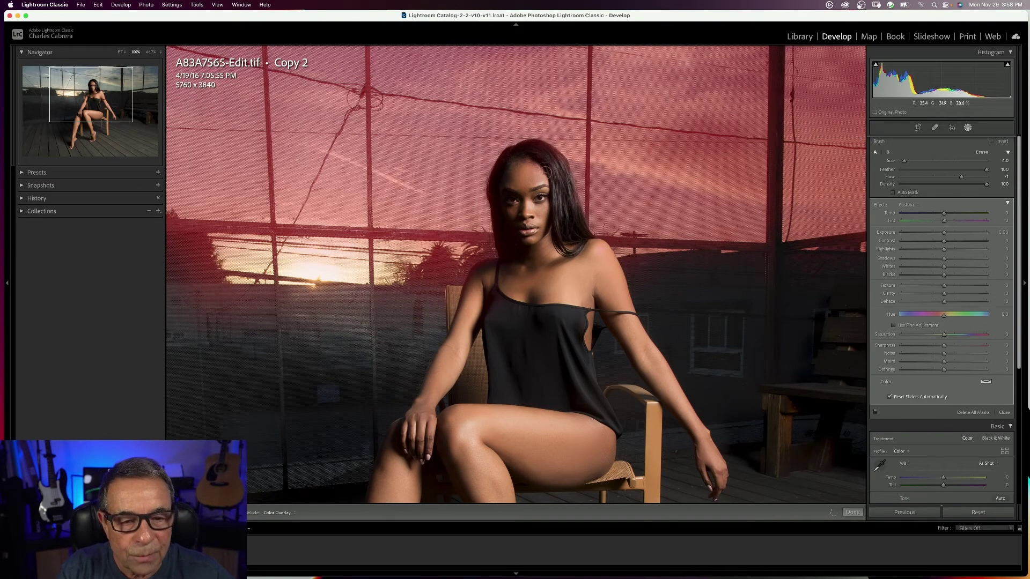
key(bracketright)
key(bracketright)
key(bracketright)
key(bracketright)
key(bracketright)
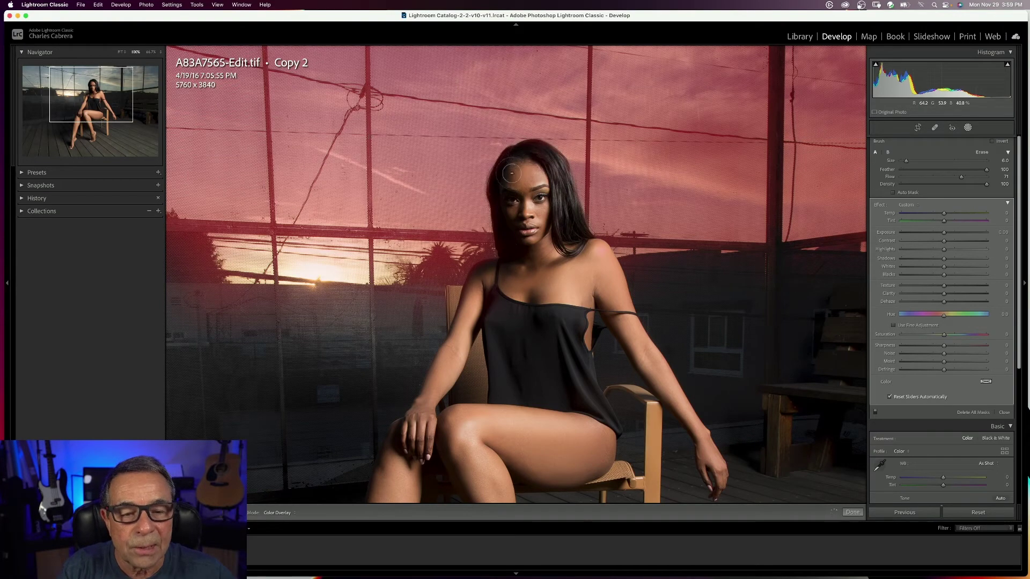
key(bracketleft)
key(bracketleft)
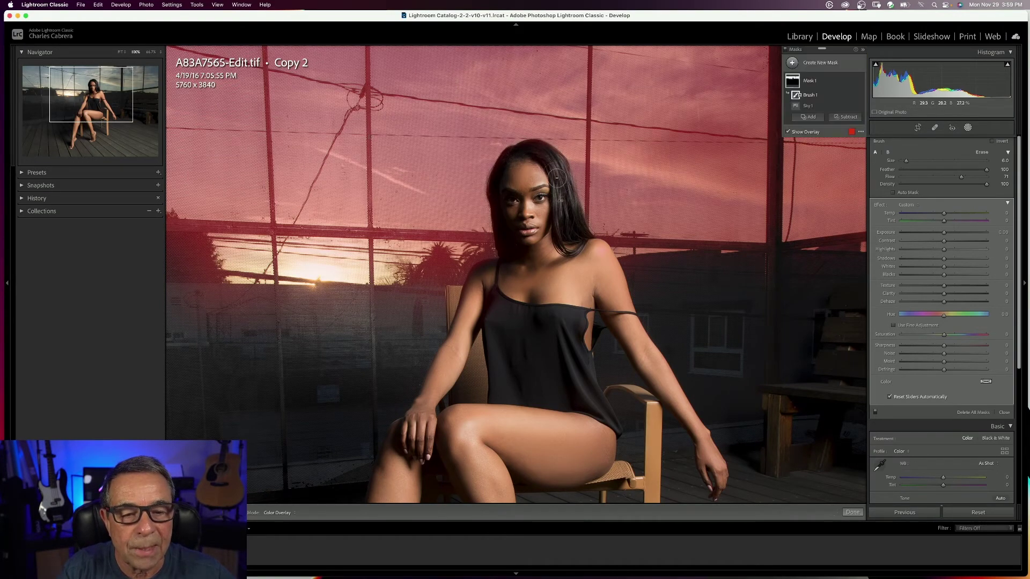
Lower the sky mask's Highlights and fine-tune its Dehaze and Exposure with the overlay hidden
click(804, 106)
key(super+minus)
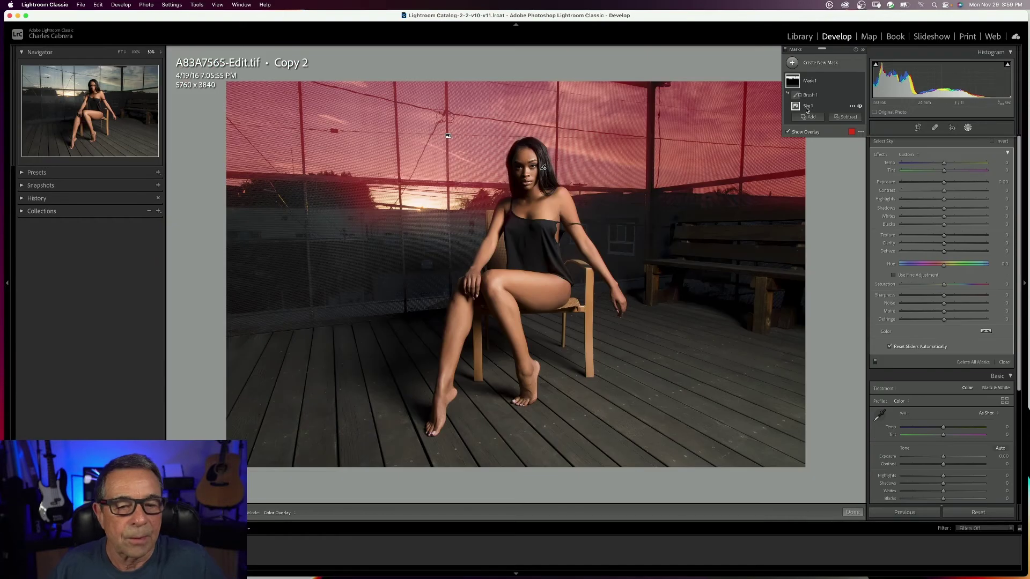
click(789, 132)
mouse_move(944, 199)
mouse_down()
mouse_move(918, 199)
mouse_move(932, 200)
mouse_up()
mouse_move(944, 251)
mouse_down()
mouse_move(959, 252)
mouse_move(949, 245)
mouse_up()
drag(945, 182, 946, 184)
click(786, 50)
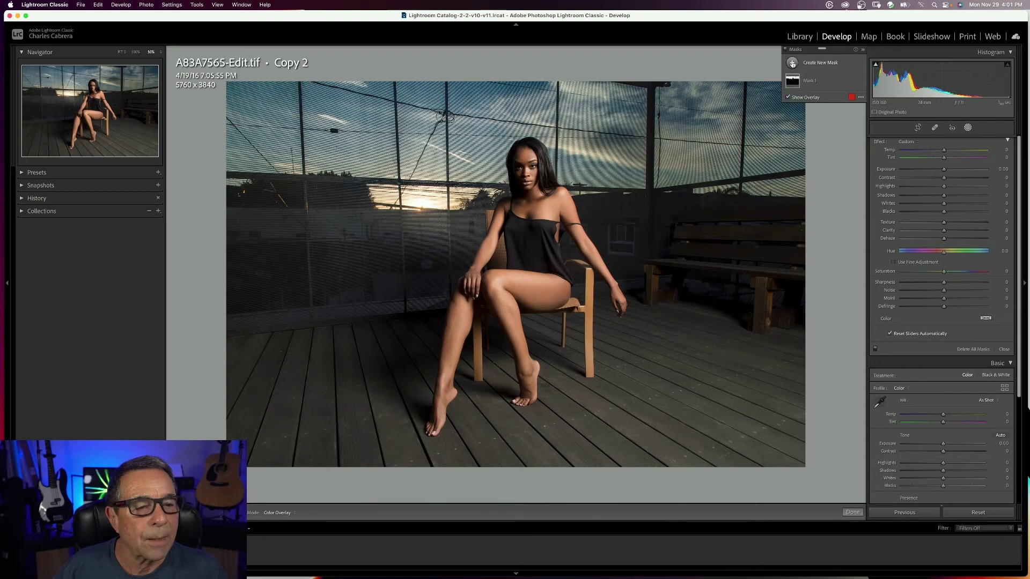
Create a Color Range mask sampled from the blue upper sky, set Refine to 1 and raise Saturation to 70
click(792, 63)
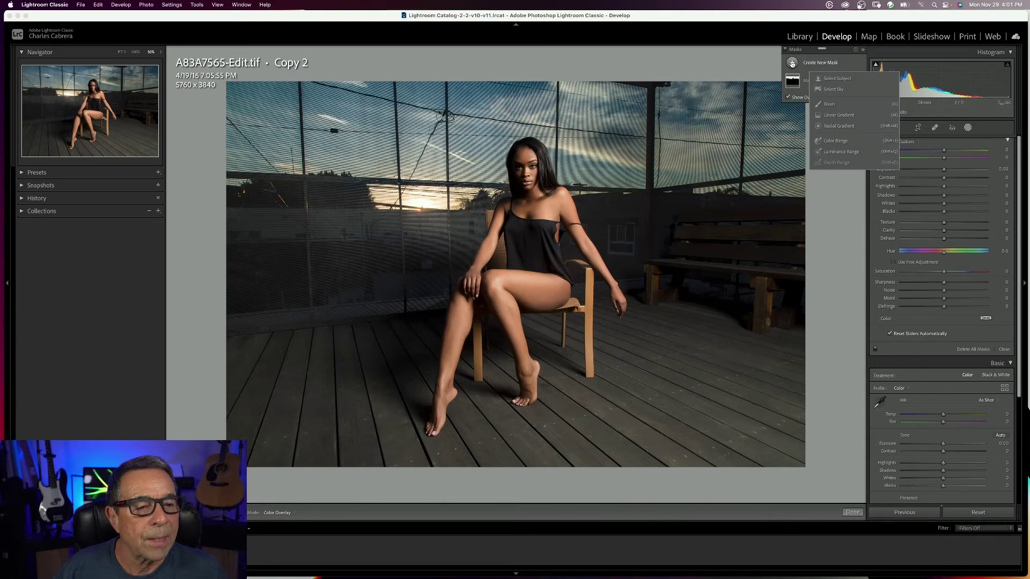
click(839, 141)
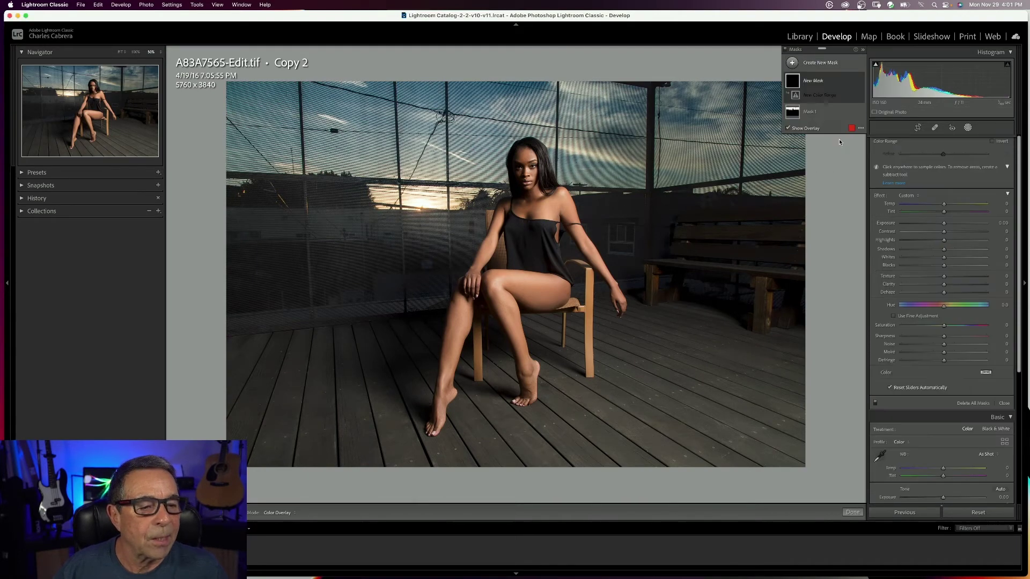
click(485, 84)
drag(943, 154, 897, 152)
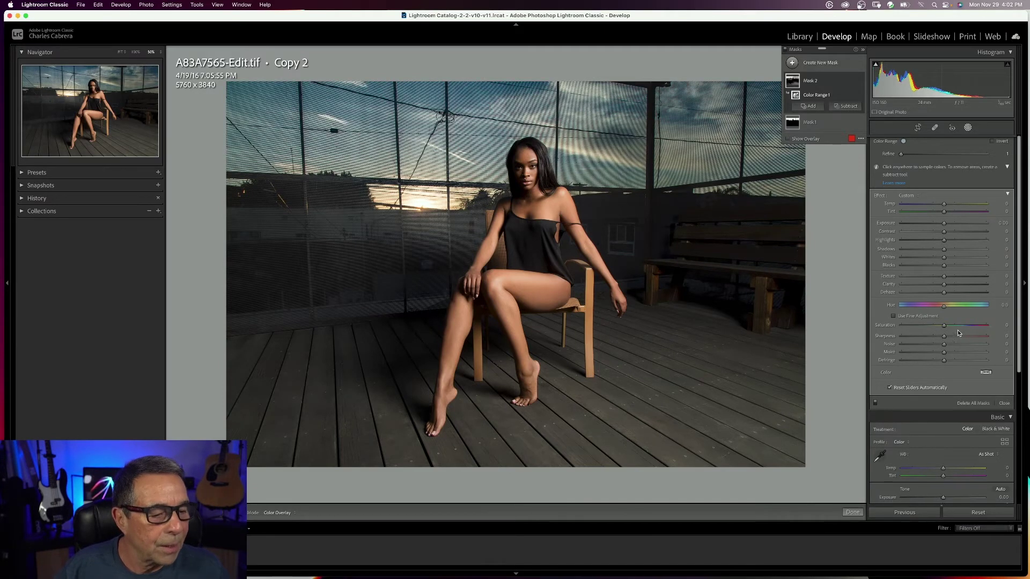
drag(944, 326, 974, 328)
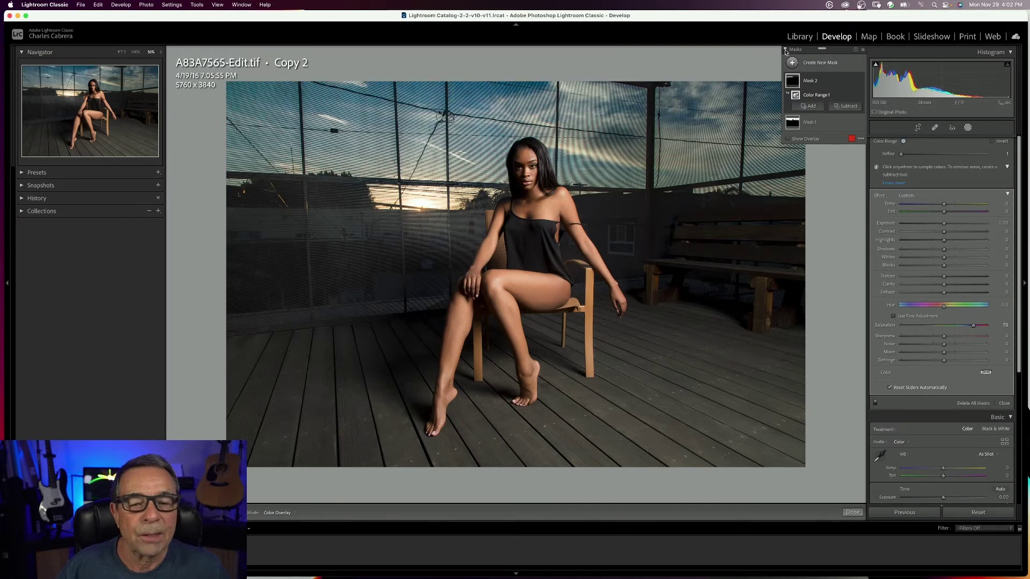
click(786, 50)
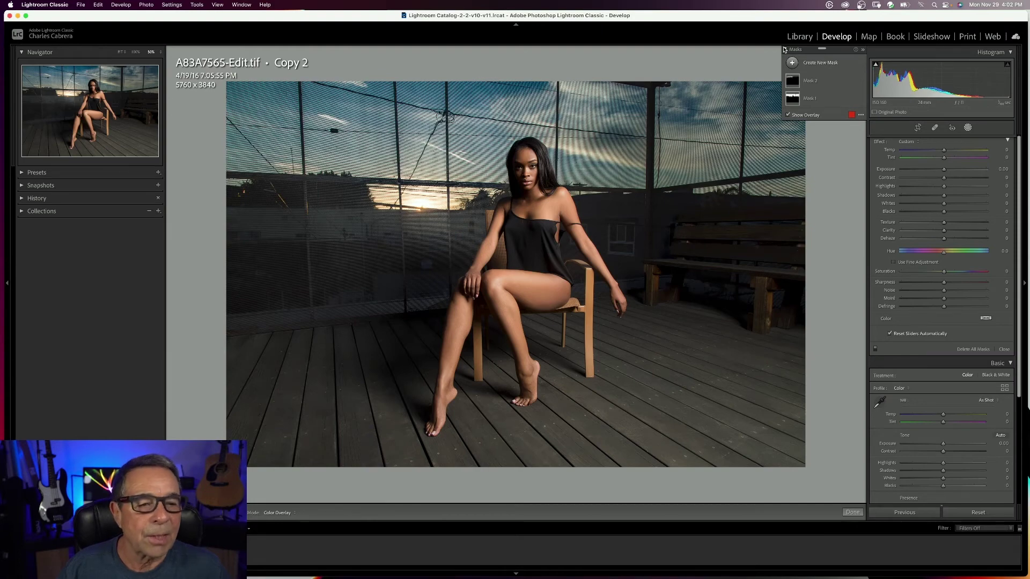
Add a small radial gradient mask over the setting sun, lower its Highlights and Exposure, and warm its Temp to 28
click(792, 63)
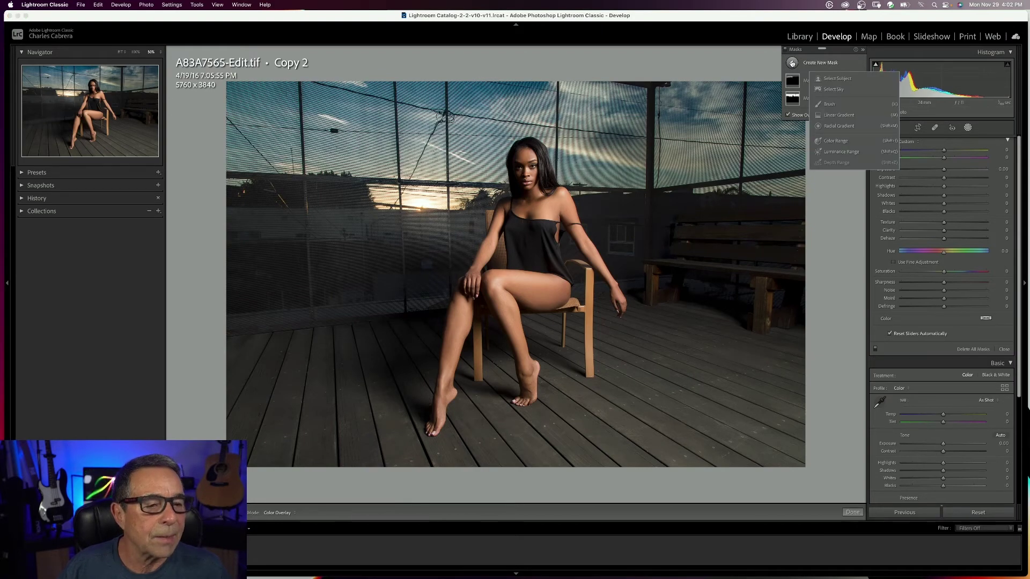
click(838, 126)
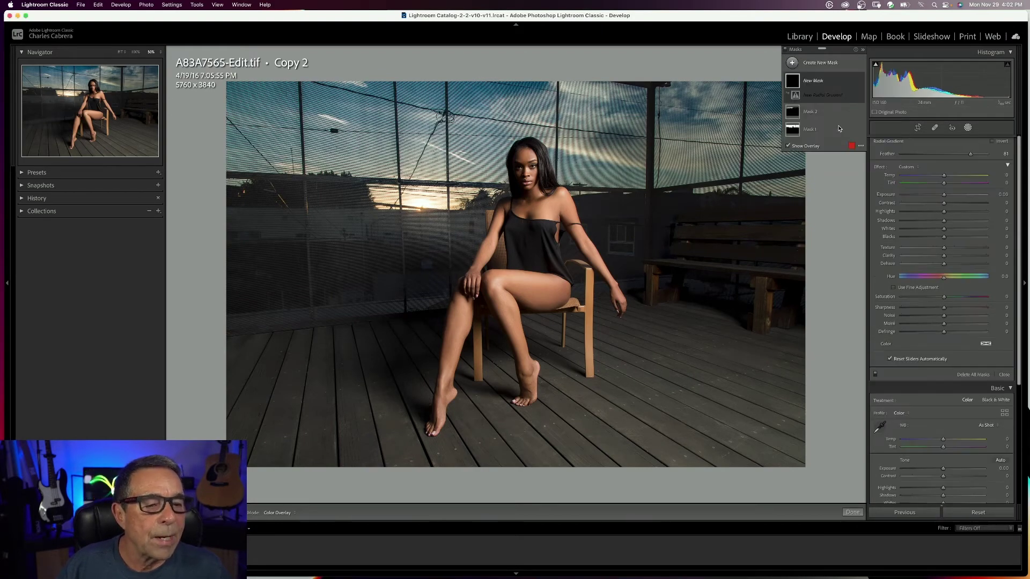
mouse_move(422, 197)
mouse_down()
mouse_move(449, 201)
mouse_move(423, 200)
mouse_up()
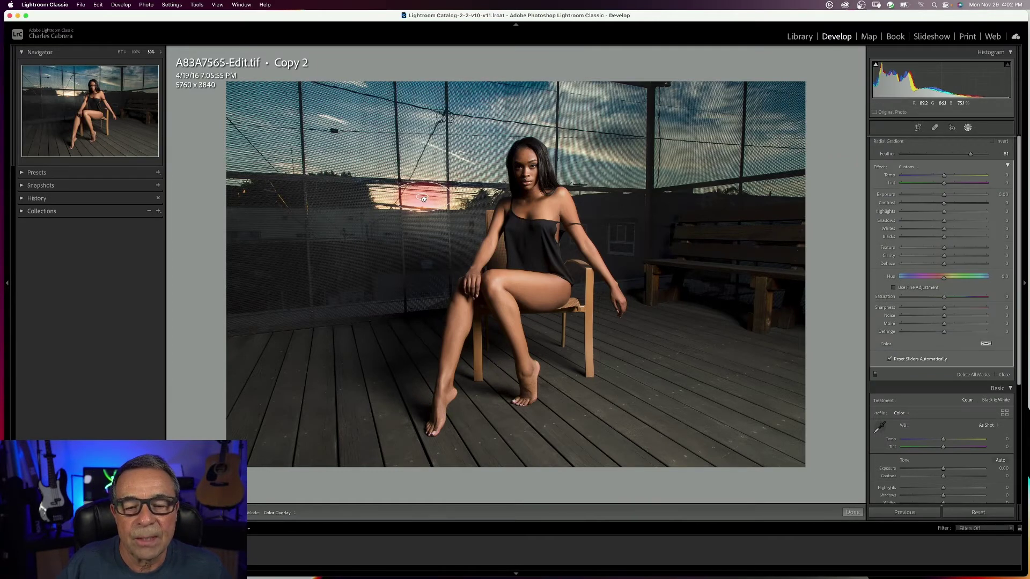
drag(944, 212, 955, 177)
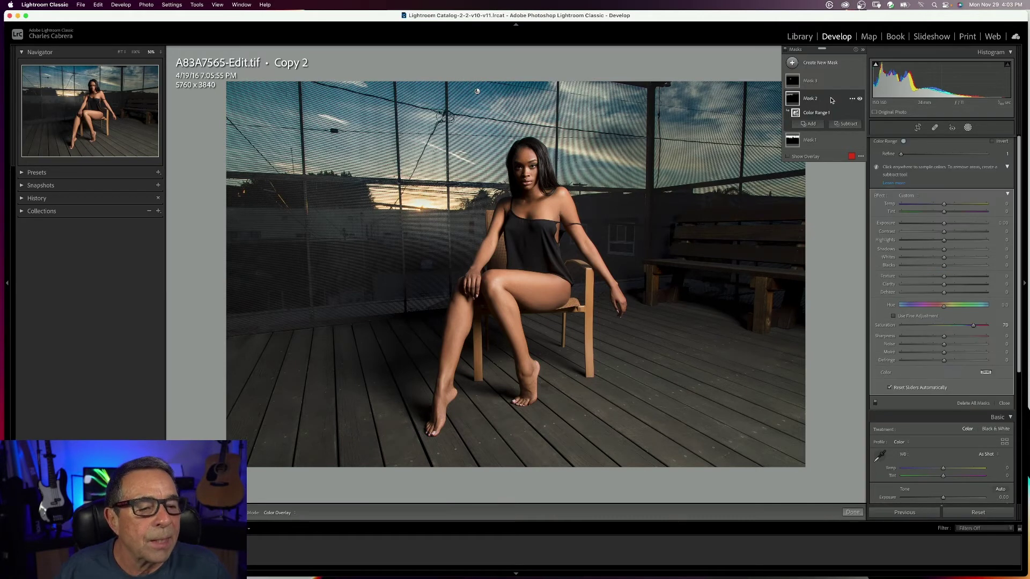
Rename the radial gradient mask as Sun
double_click(829, 82)
text(Sun)
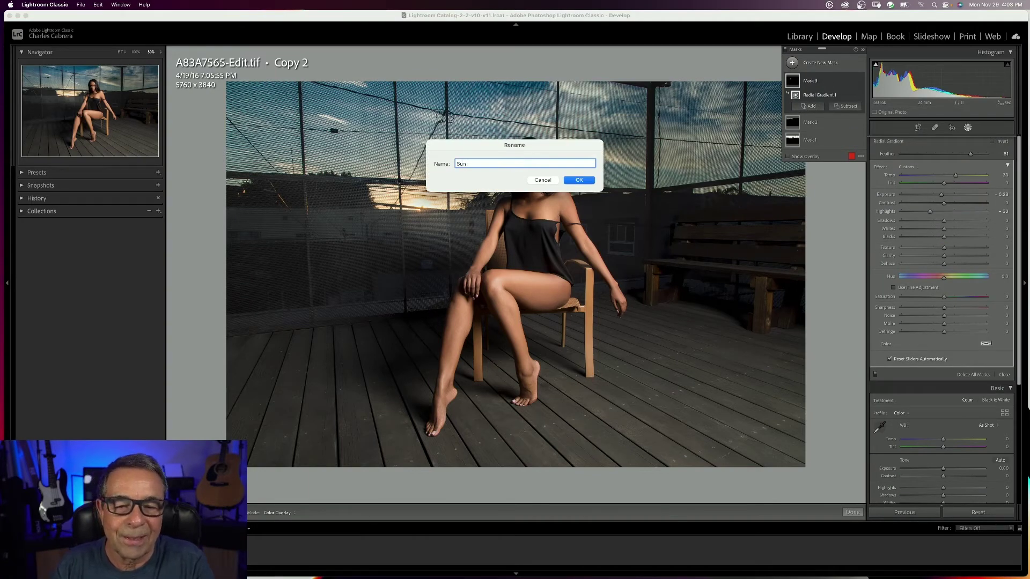
key(Return)
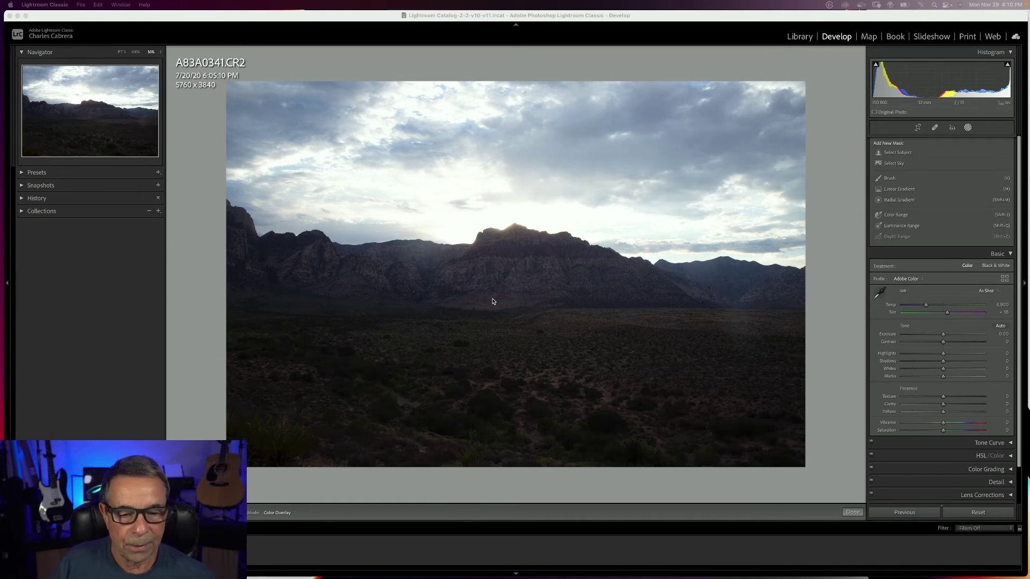
Create a Select Sky mask and lower its Highlights, setting Exposure to -0.23, Clarity to 12 and Dehaze to 15
click(892, 165)
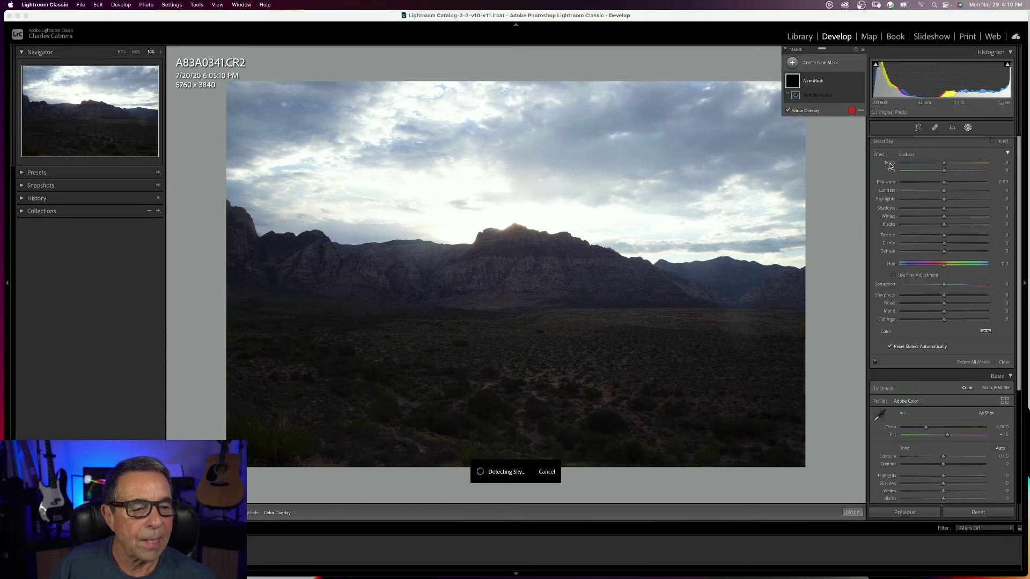
drag(945, 199, 911, 199)
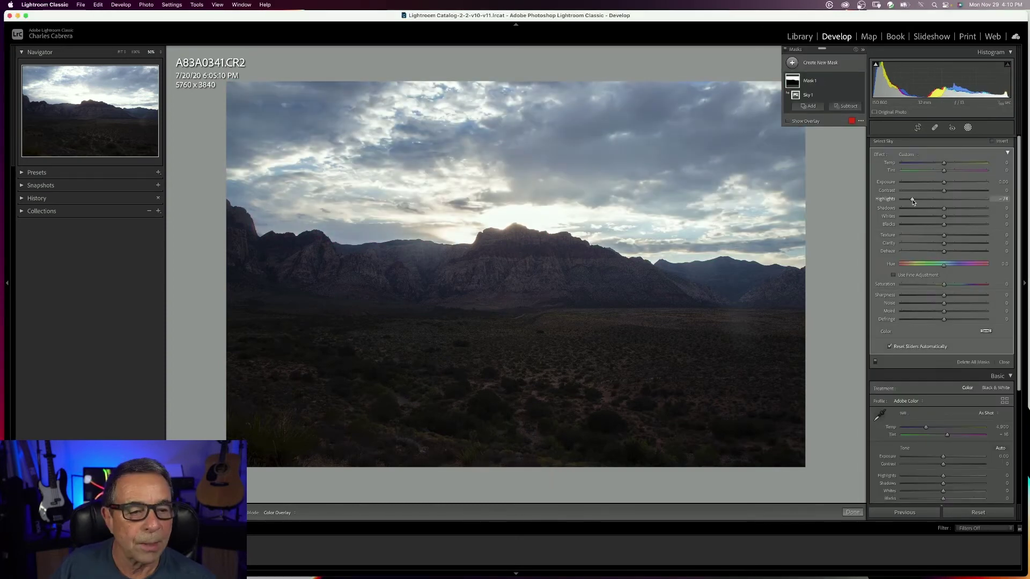
drag(944, 182, 941, 182)
drag(944, 243, 949, 254)
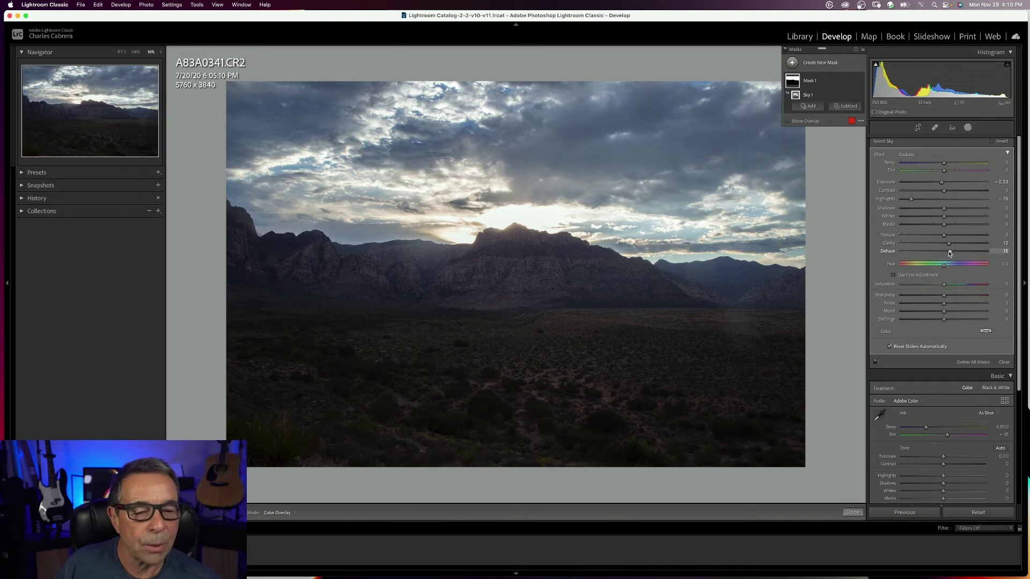
Try a linear gradient mask over the land, raising Shadows and setting Exposure to 0.34, and delete that gradient
click(792, 63)
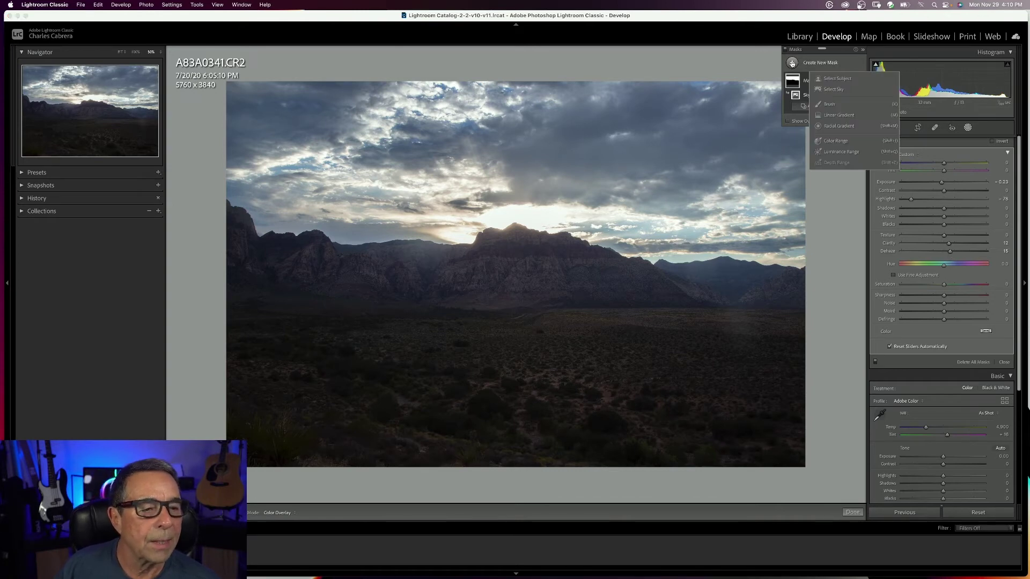
click(831, 116)
drag(500, 488, 498, 157)
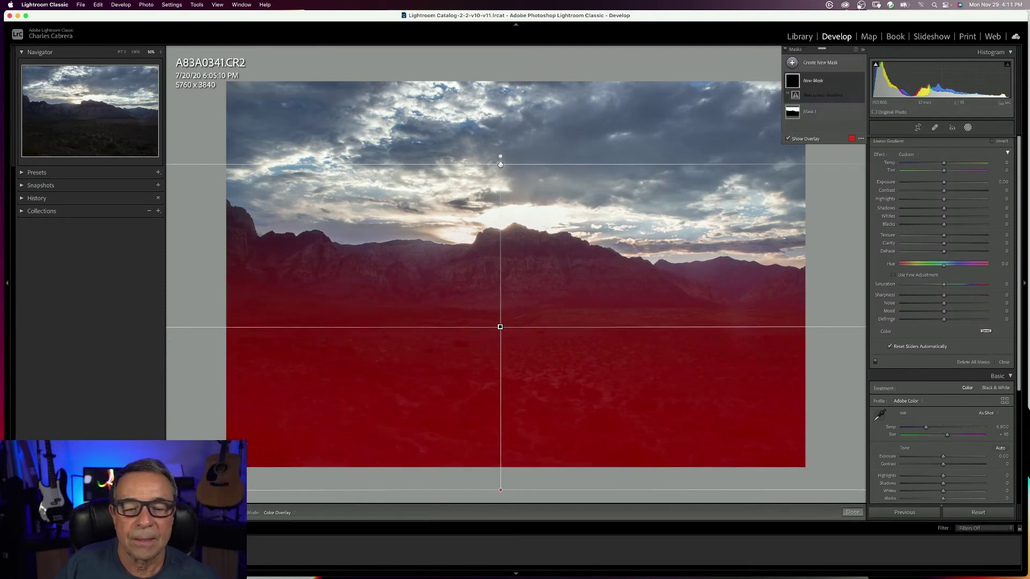
click(788, 139)
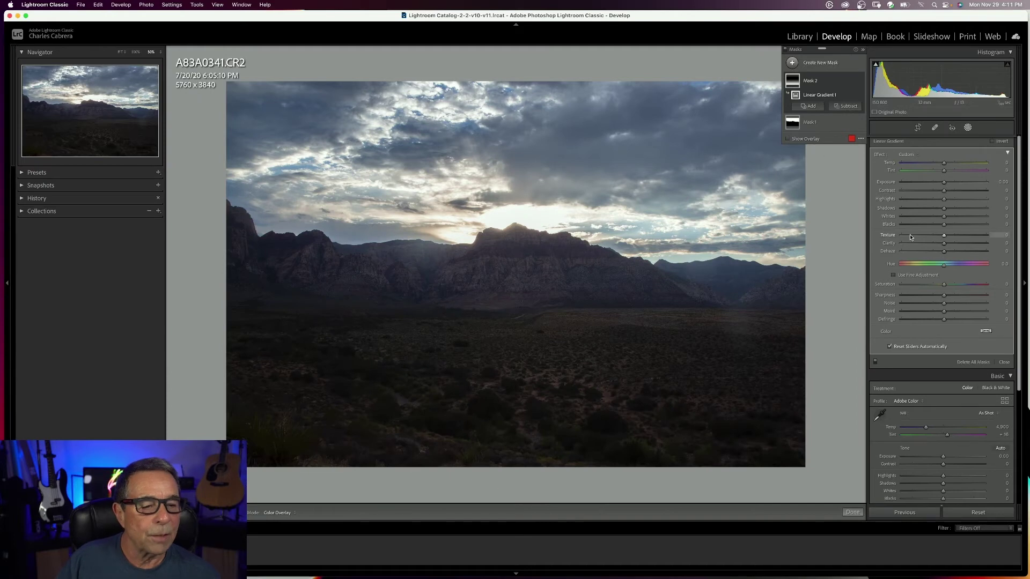
drag(944, 210, 948, 188)
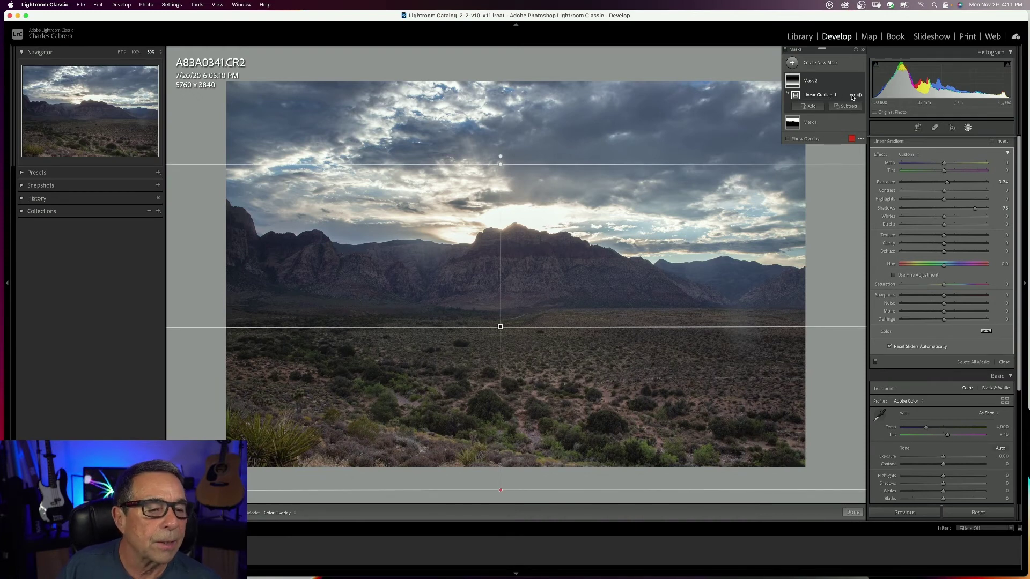
click(852, 96)
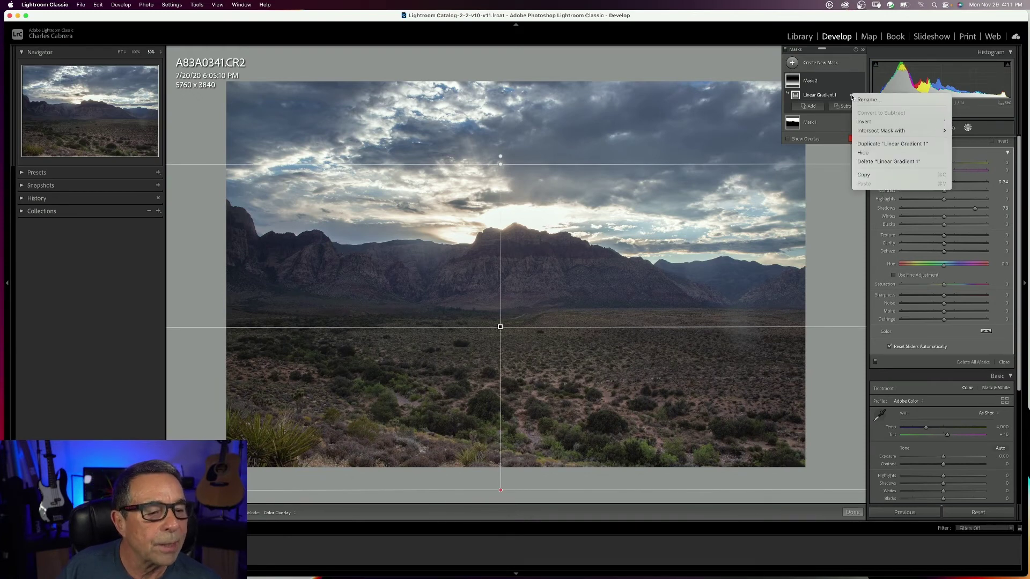
click(874, 162)
Create a second Select Sky mask, invert it to cover the mountains and desert, and hide the overlay
click(792, 63)
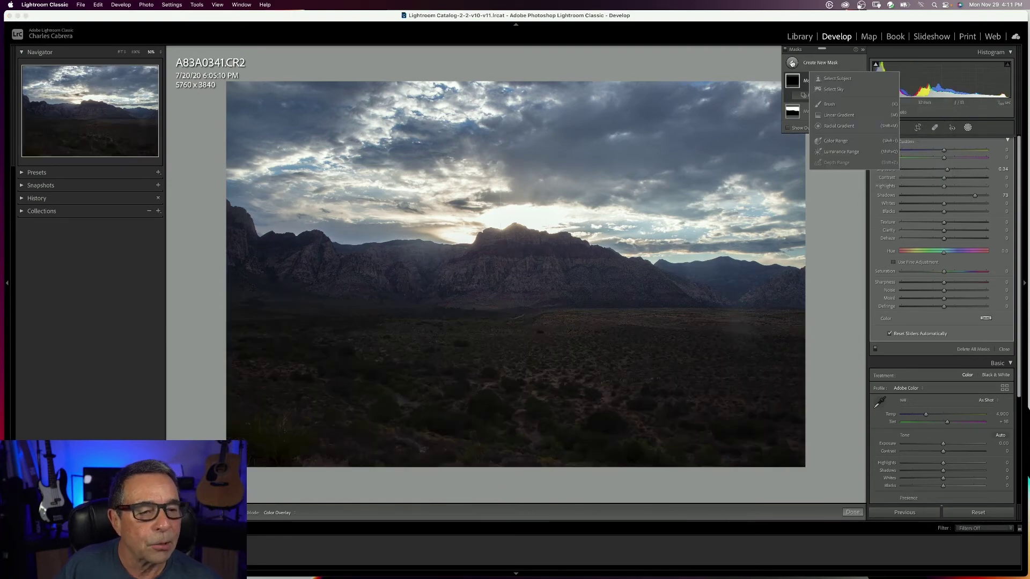
click(834, 89)
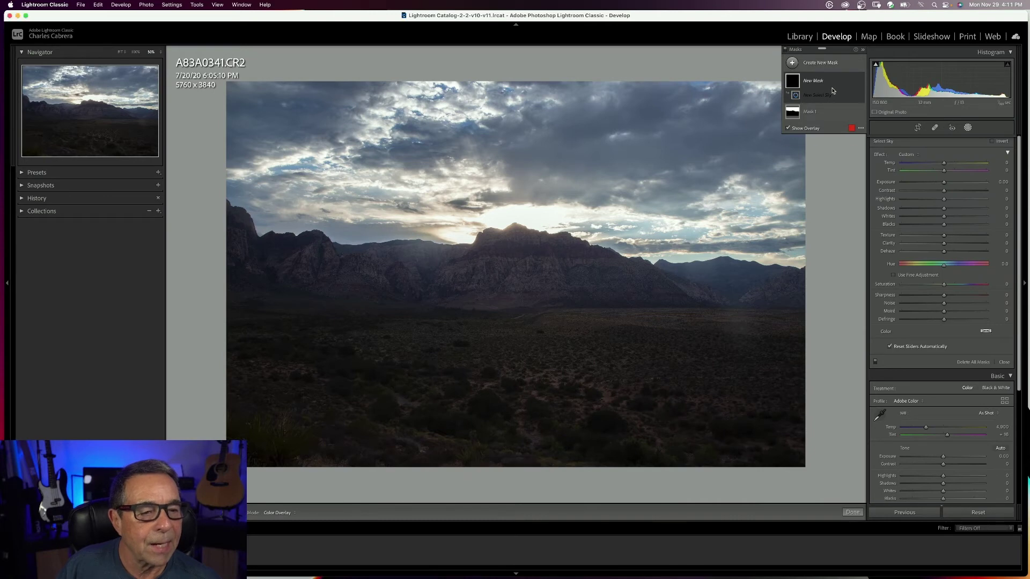
click(852, 96)
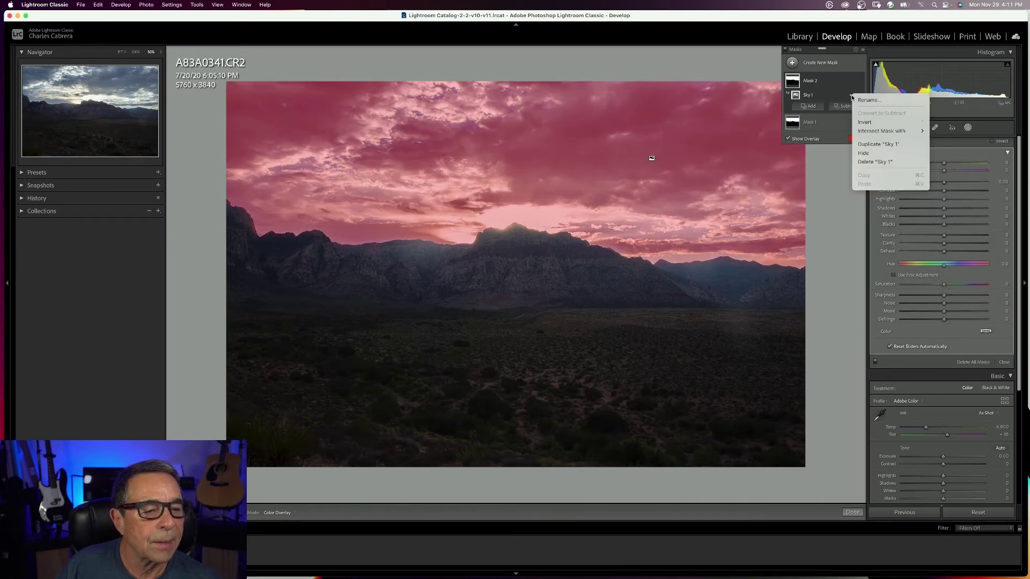
click(864, 123)
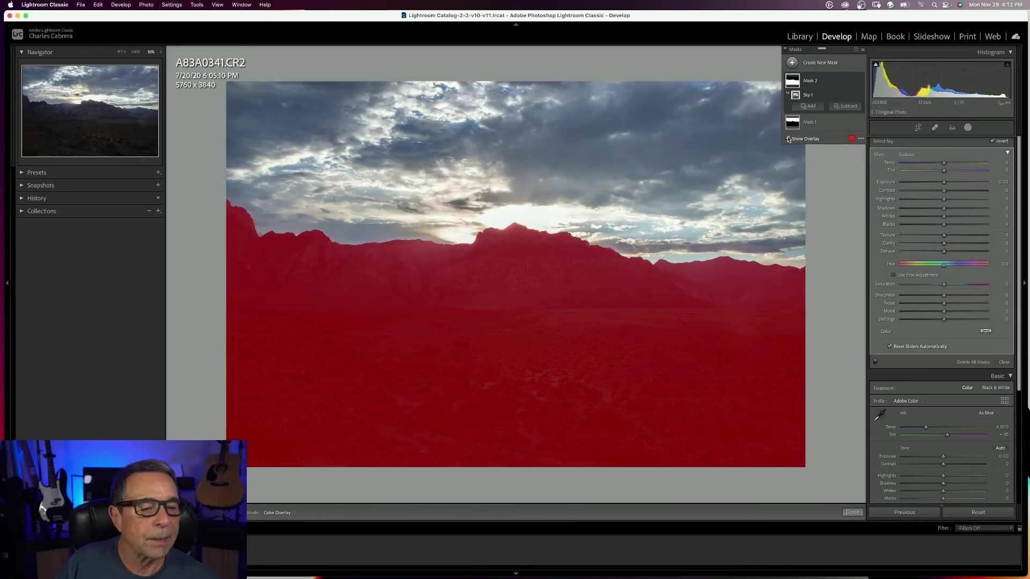
click(788, 139)
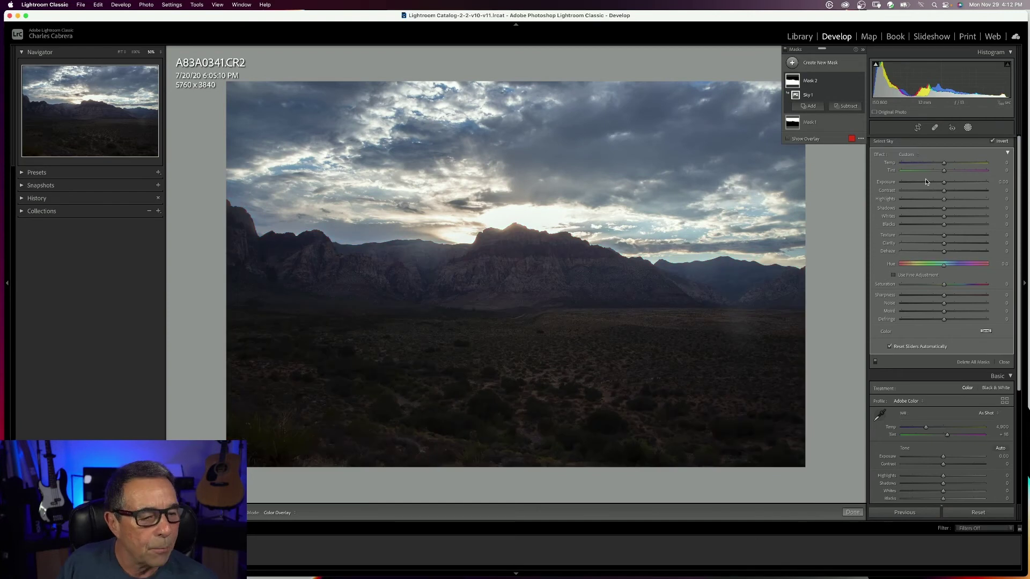
Raise the inverted mask's Shadows and Texture, set Exposure to 0.08, Clarity to 8 and Dehaze to 11, and compare with the masks disabled
drag(946, 211, 961, 210)
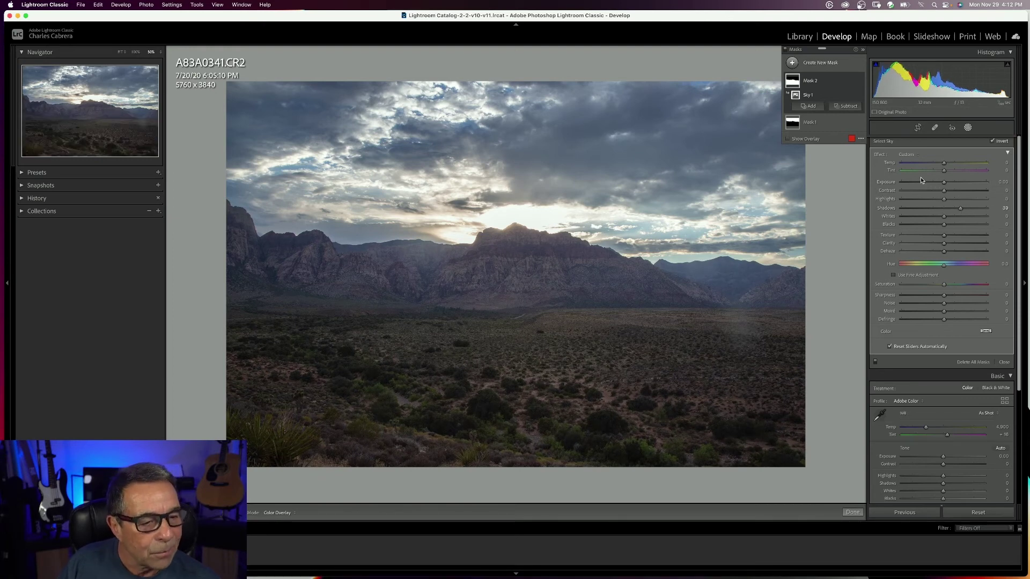
drag(944, 185, 946, 185)
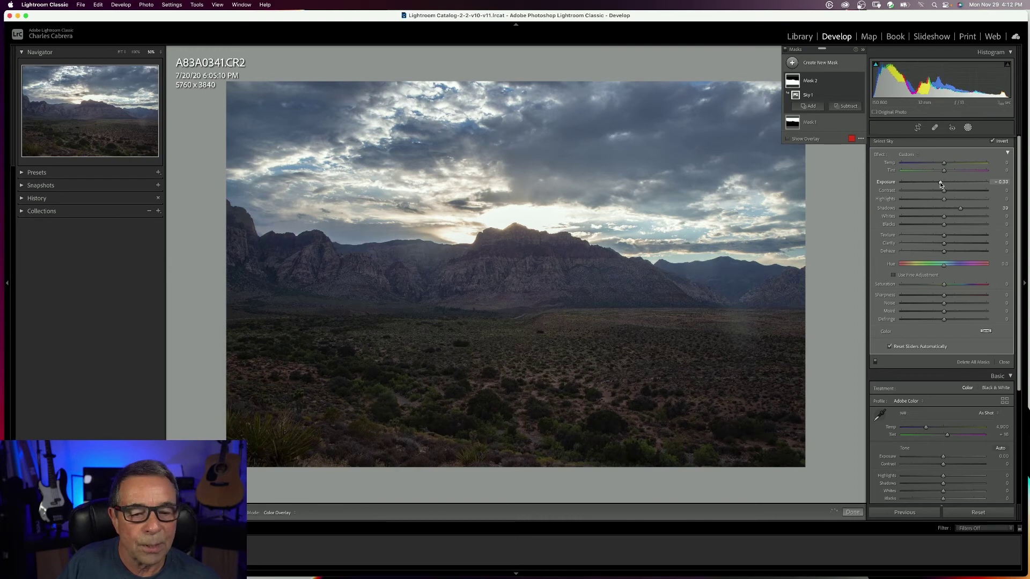
mouse_move(945, 235)
mouse_down()
mouse_move(966, 236)
mouse_move(948, 246)
mouse_up()
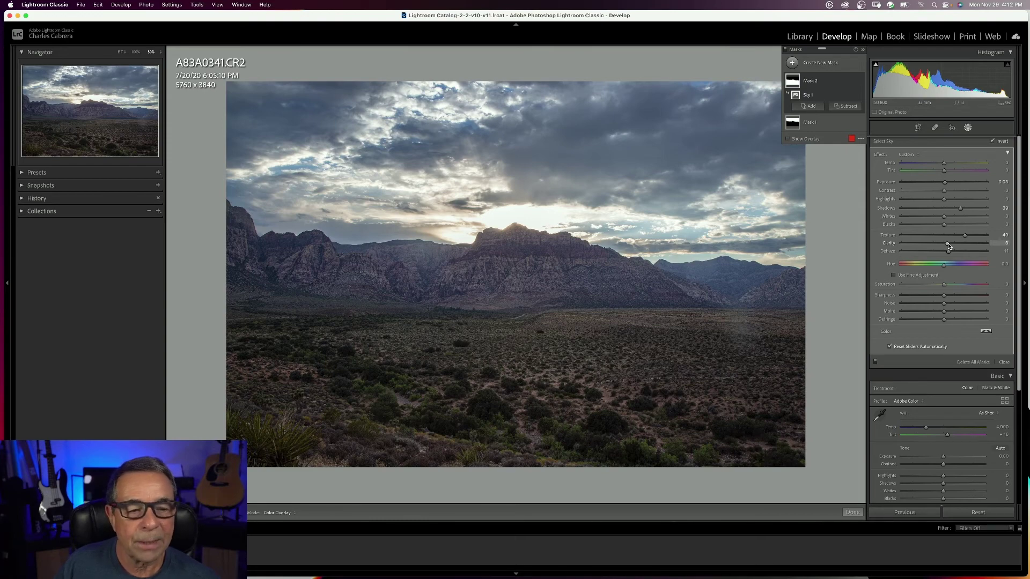
click(786, 51)
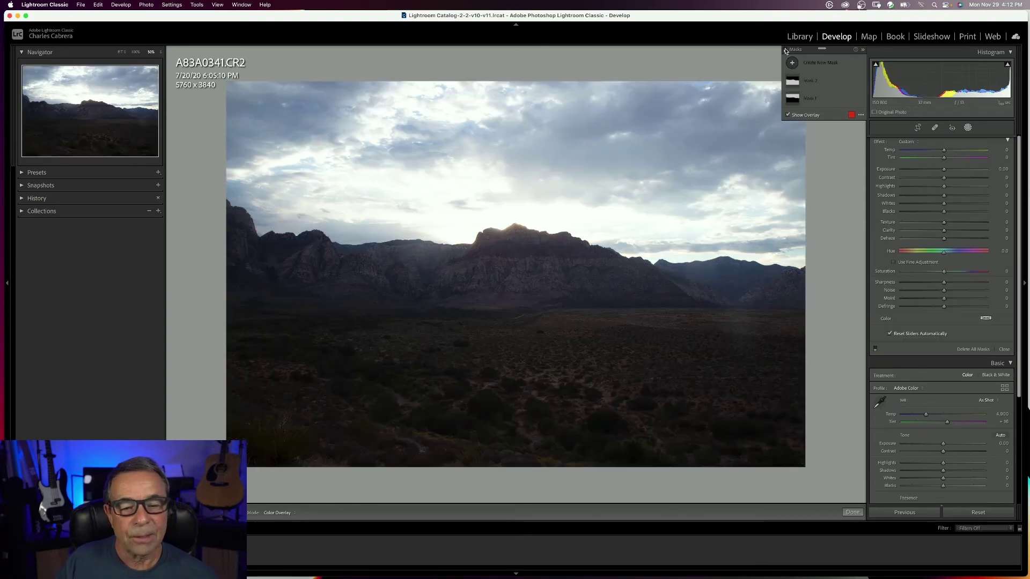
click(786, 51)
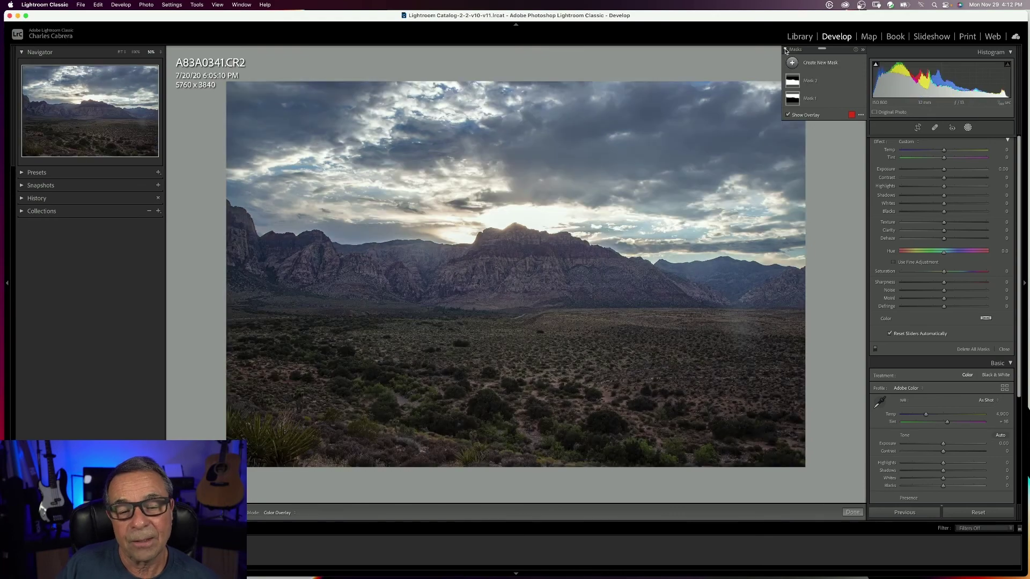
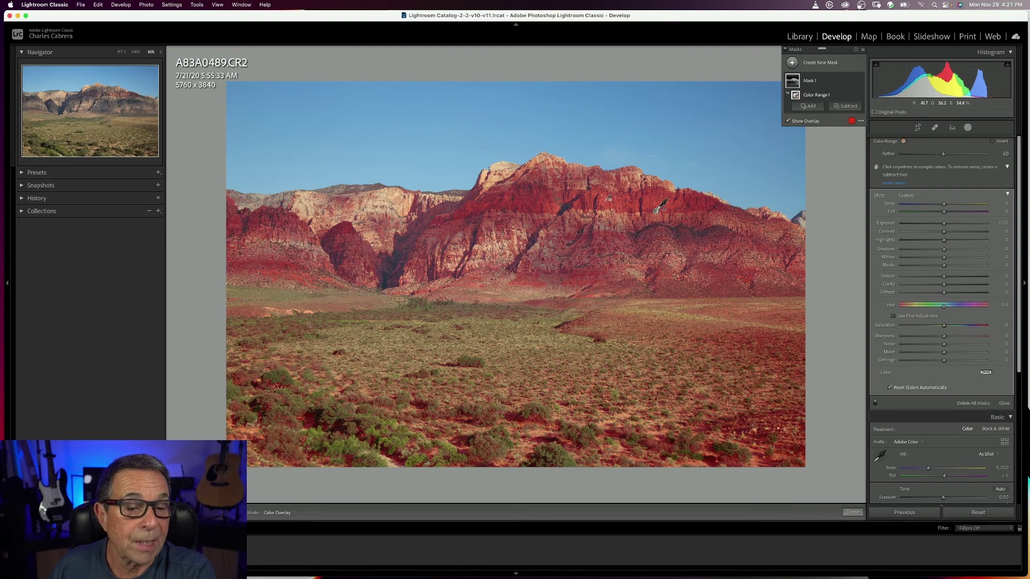
Hide the overlay on the red-rock Color Range mask and raise its Saturation to 85
click(788, 122)
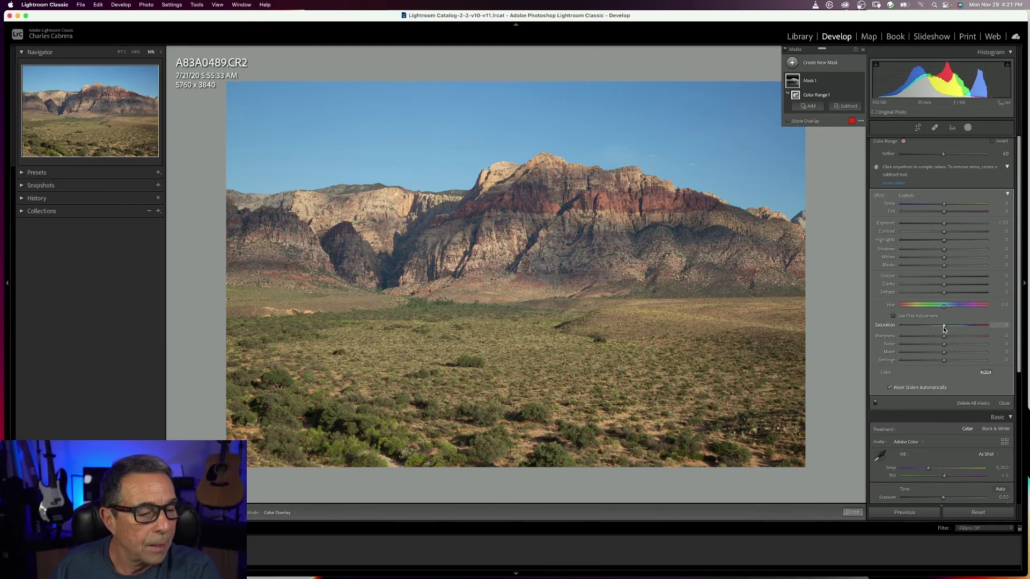
drag(945, 329, 982, 331)
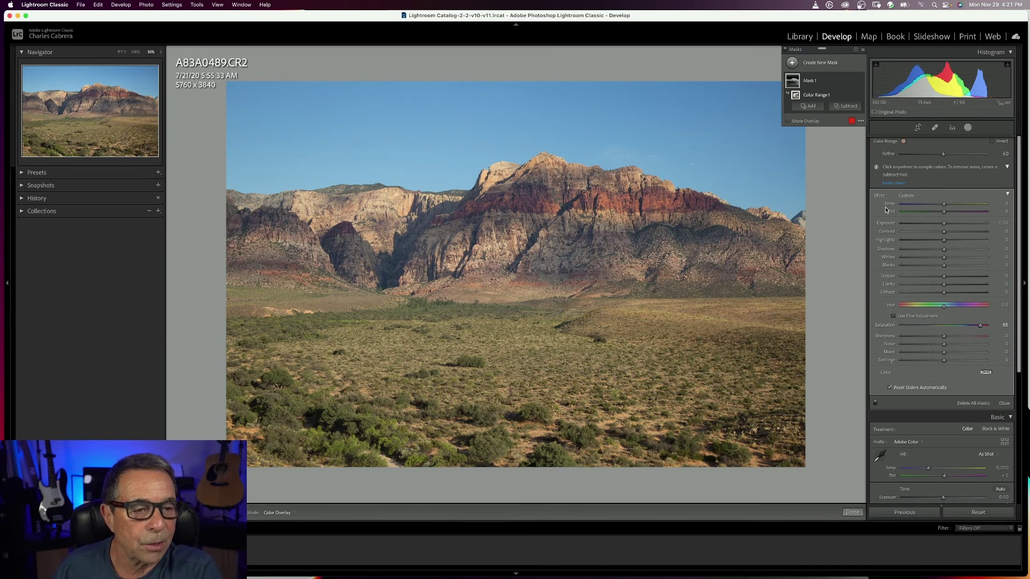
Add a Luminance Range mask sampled from the pale ridge and narrow its range to only the brightest tones
click(793, 63)
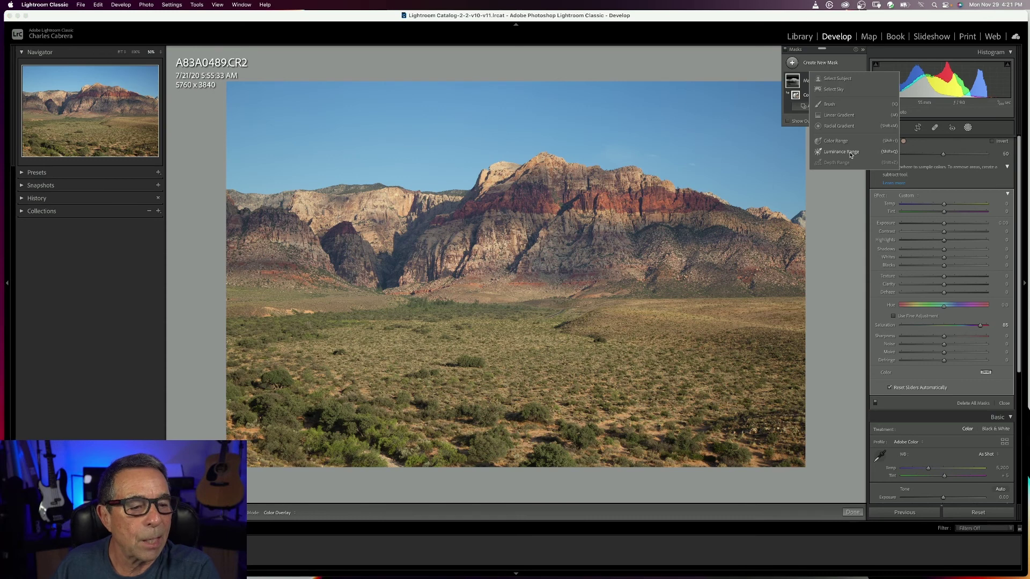
click(847, 153)
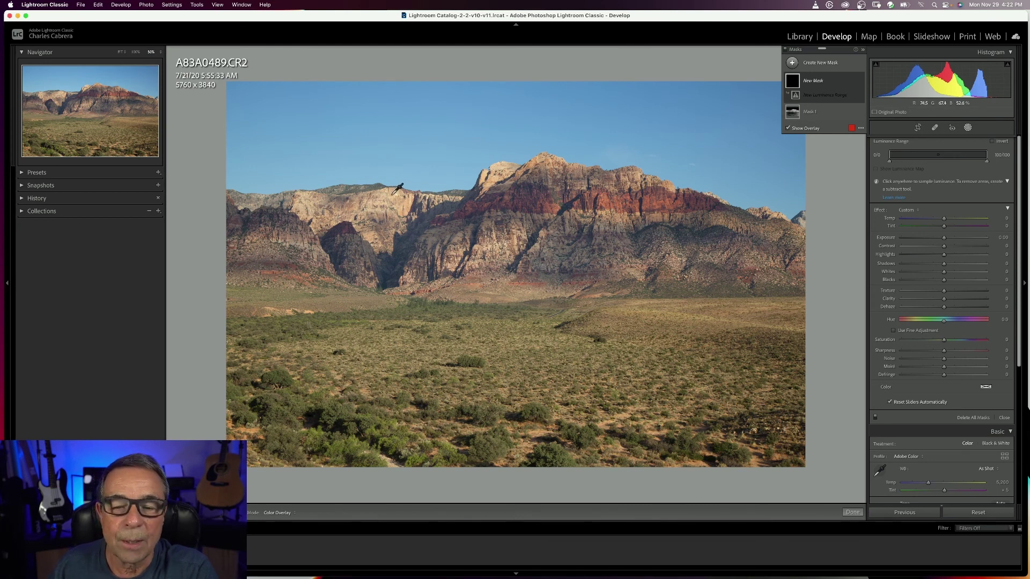
click(393, 194)
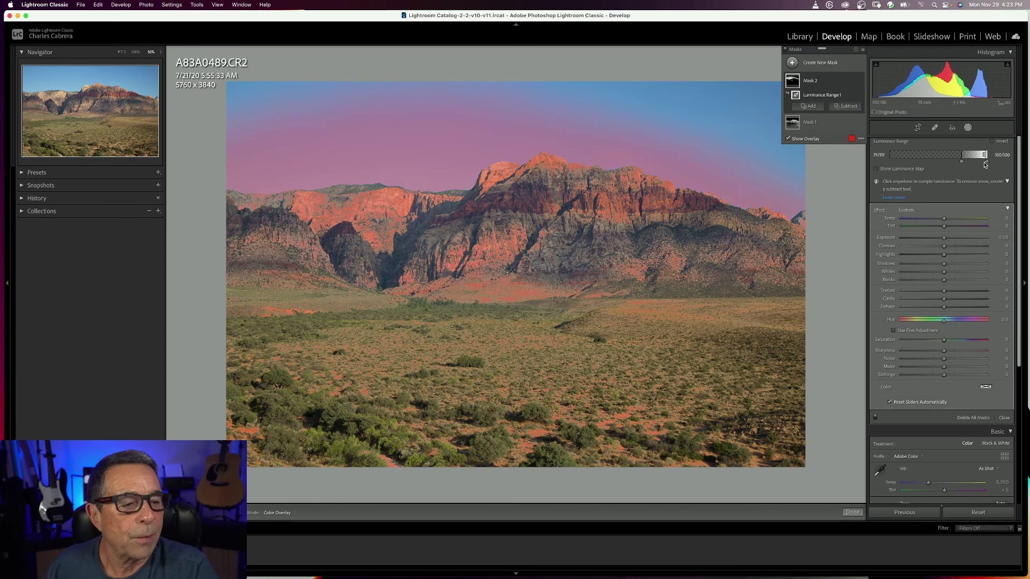
mouse_move(986, 155)
mouse_down()
mouse_move(962, 156)
mouse_move(985, 155)
mouse_up()
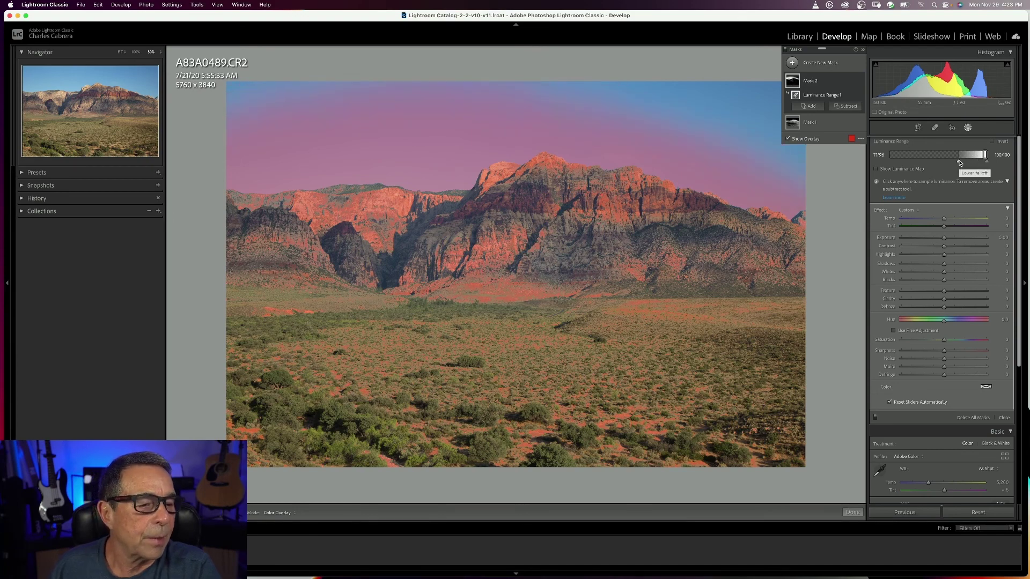
drag(959, 163, 983, 164)
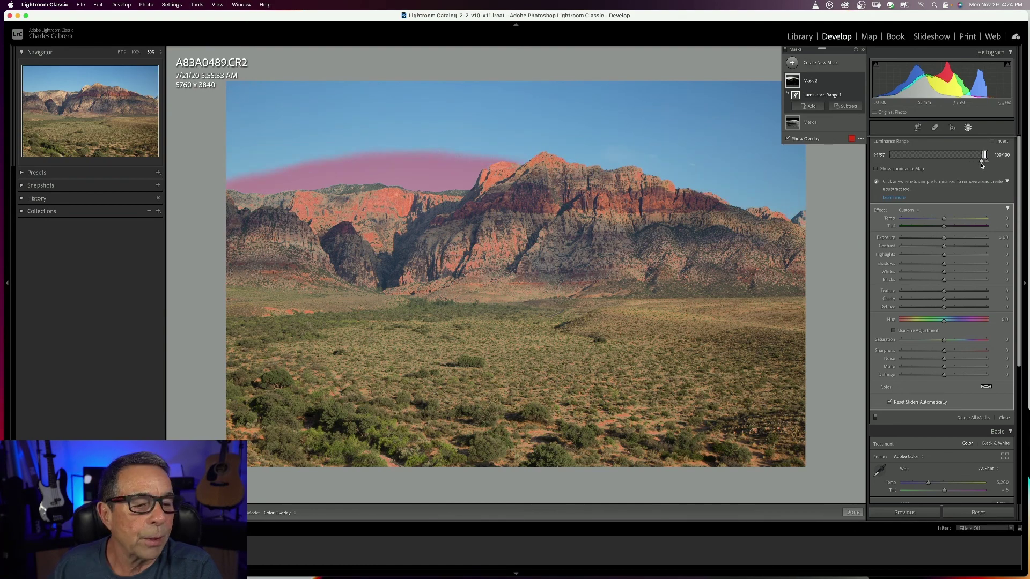
Hide the luminance mask's overlay and set its Exposure to 0.11 and Whites to 15
click(788, 139)
drag(944, 238, 951, 275)
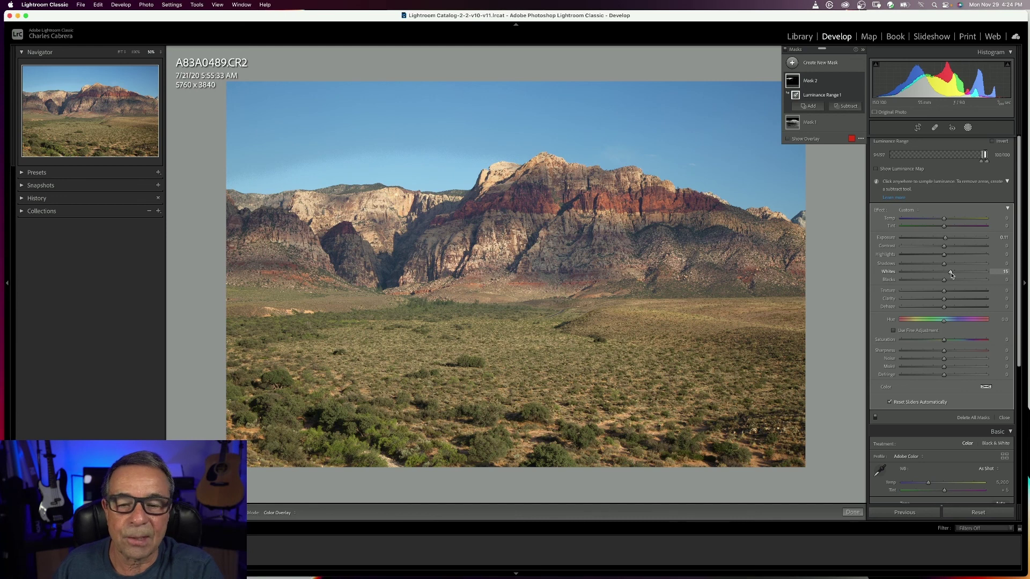
Compare the red-rock photo with all mask adjustments switched off and on
click(786, 50)
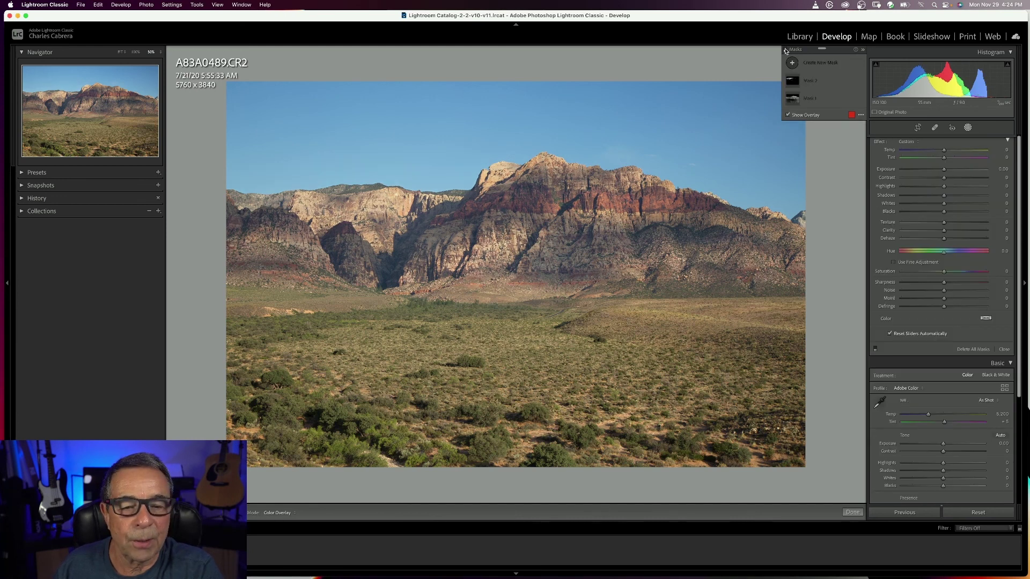
click(786, 50)
click(785, 50)
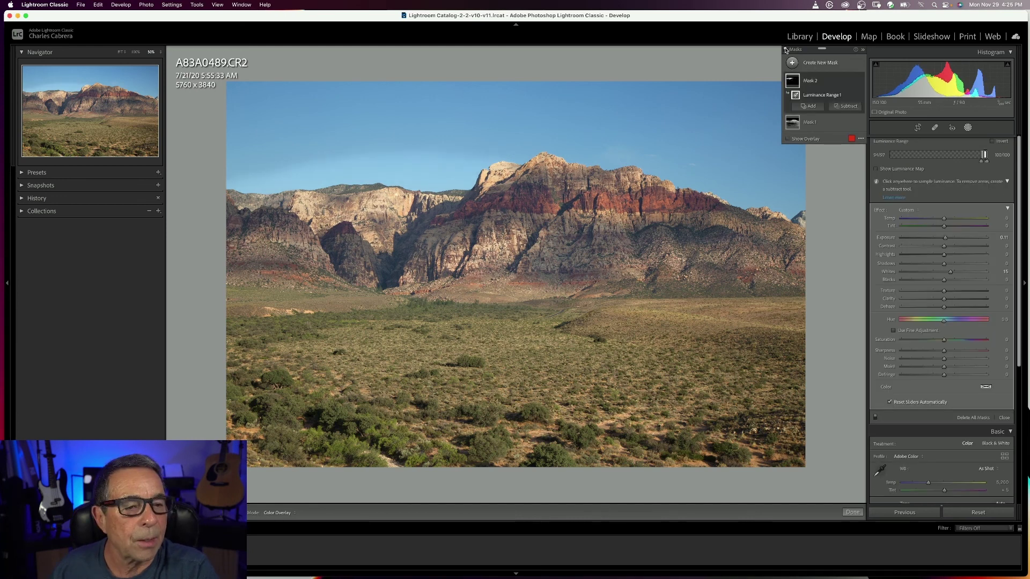
click(786, 50)
click(786, 50)
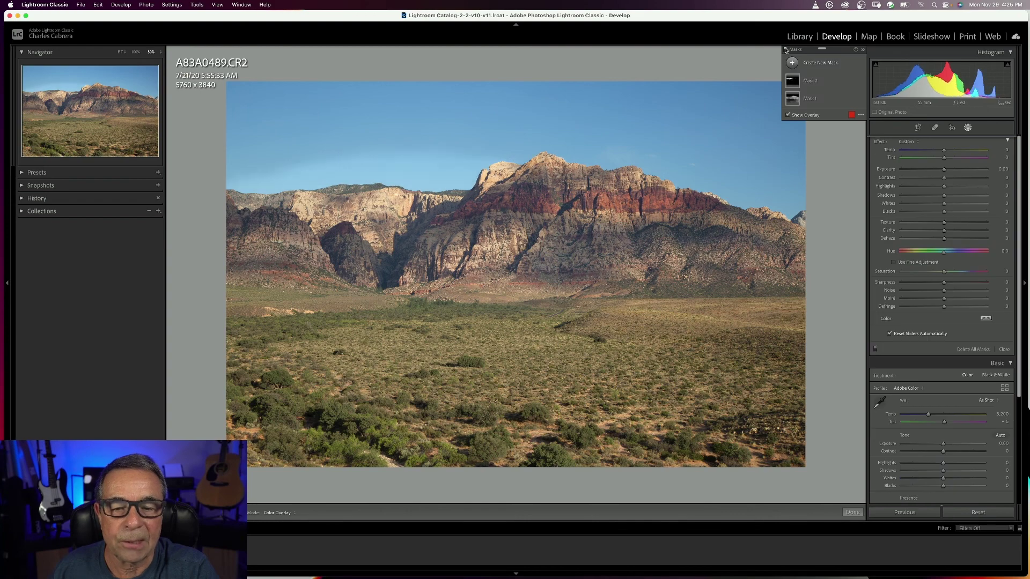